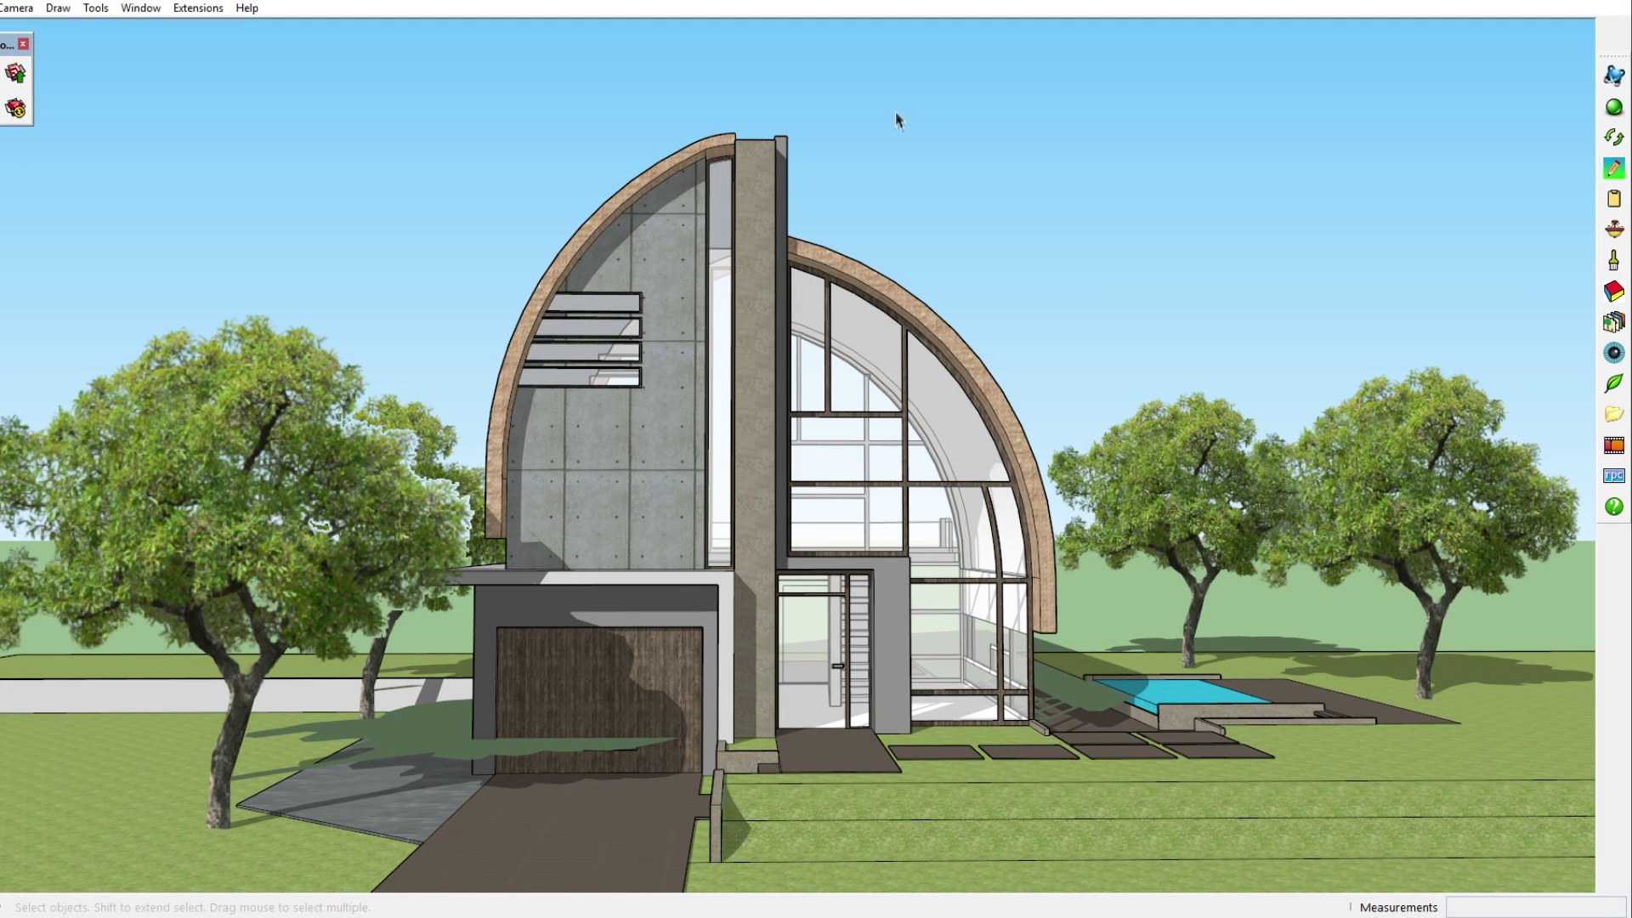
Step: Orbit to a higher front-left view of the house, facing its curved glass side
{"action": "middle_click_drag", "start_coordinate": [997, 244], "coordinate": [908, 285]}
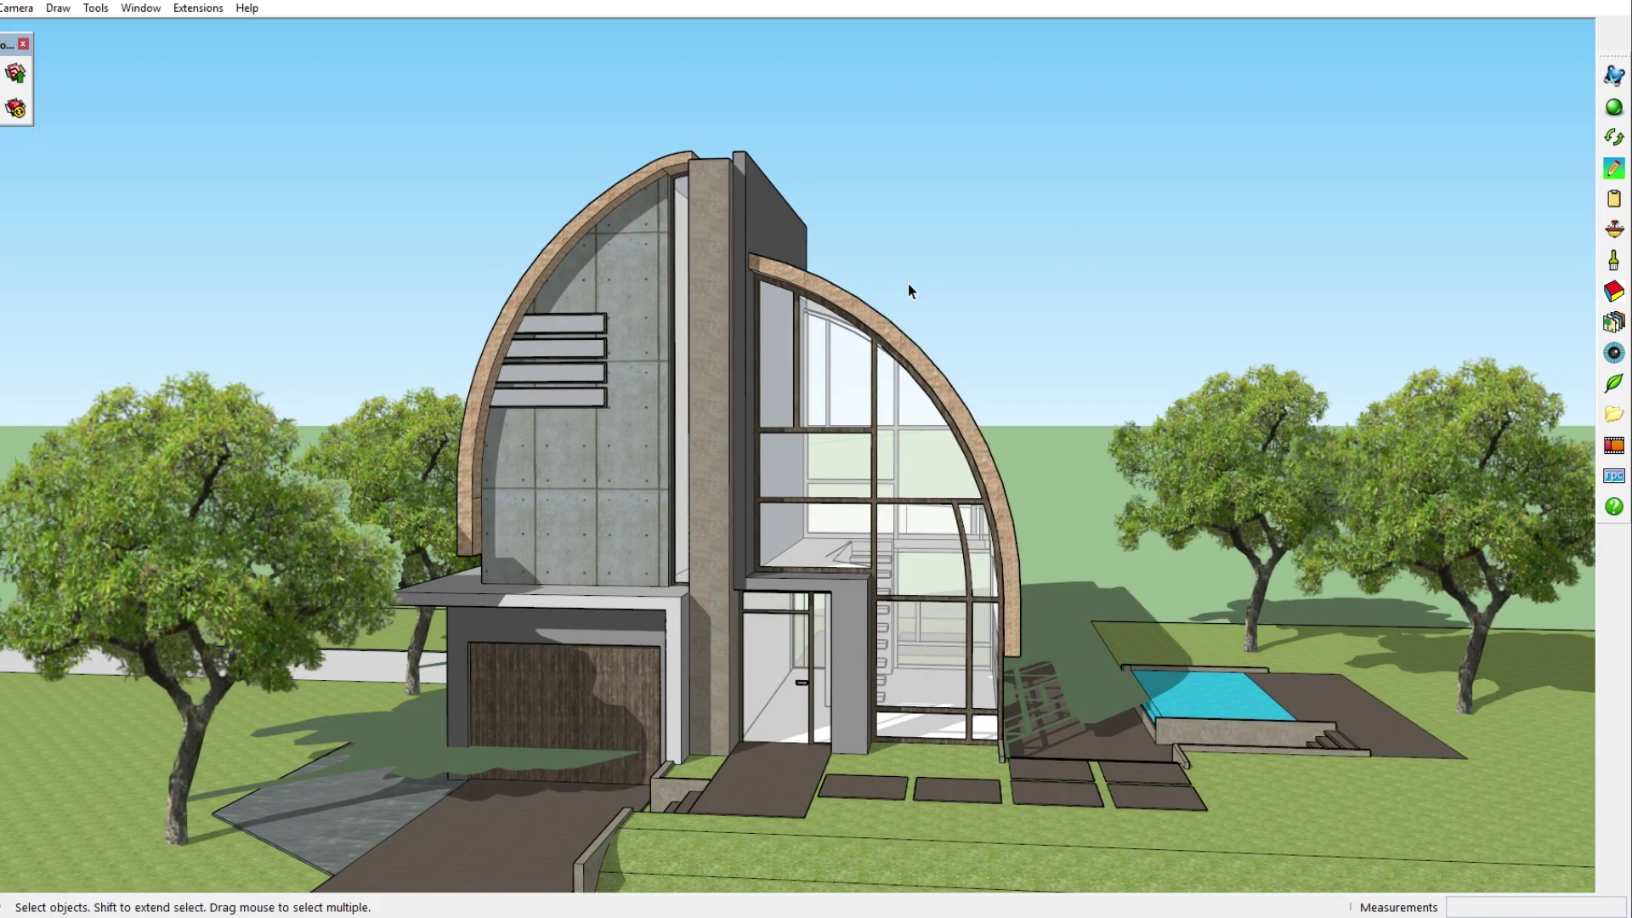
{"action": "middle_click_drag", "start_coordinate": [940, 319], "coordinate": [1172, 391]}
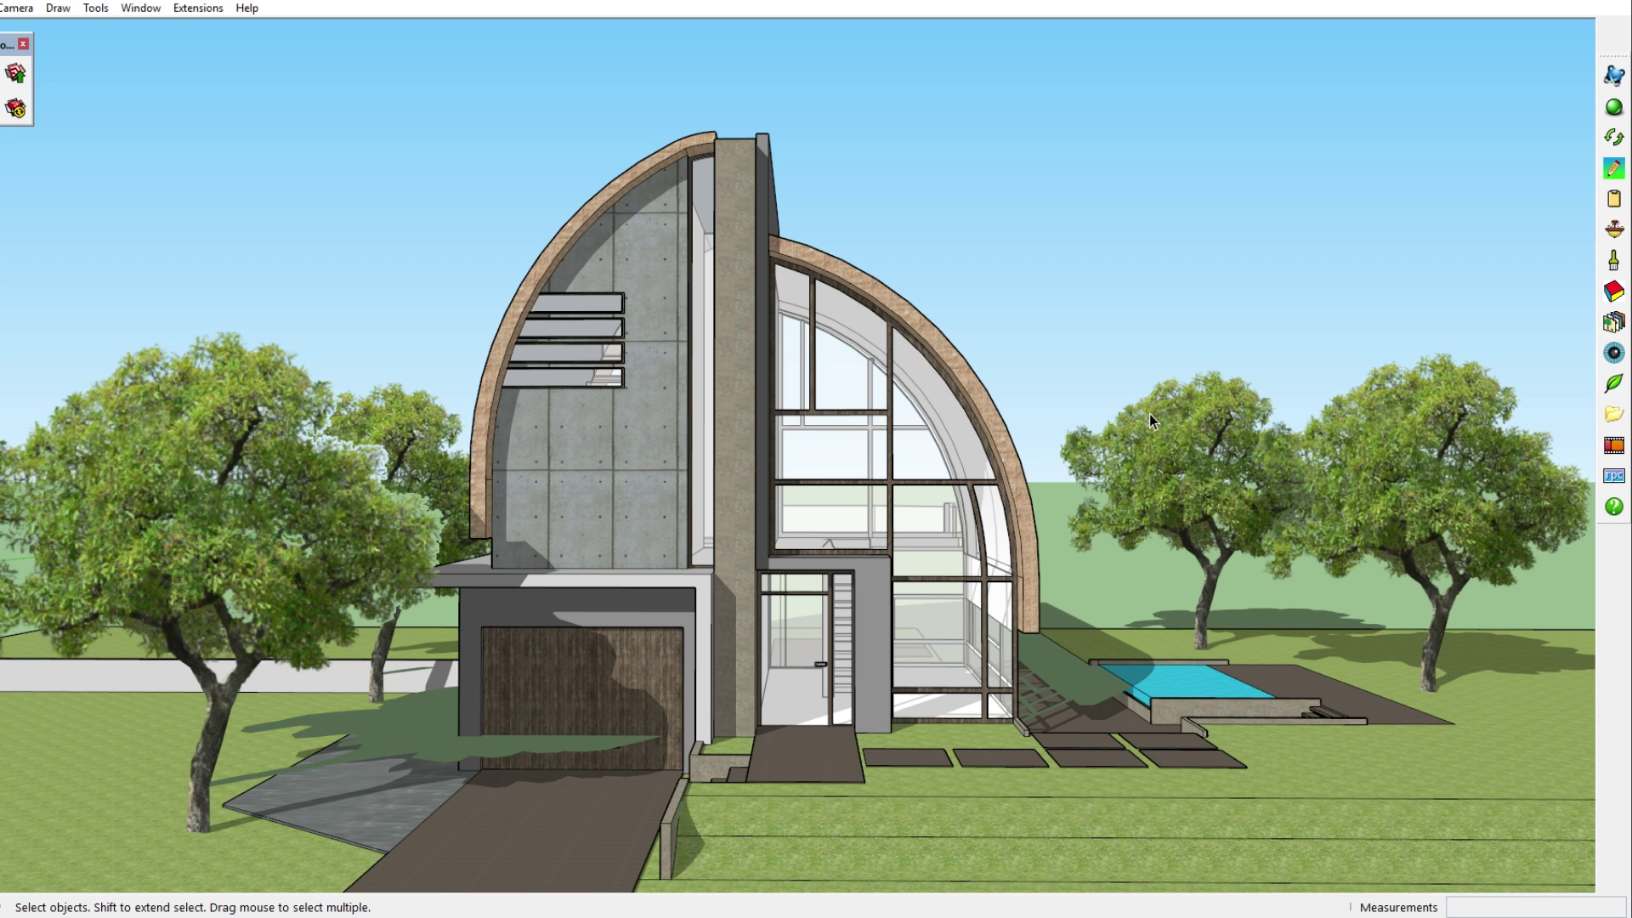
{"action": "middle_click_drag", "start_coordinate": [902, 466], "coordinate": [892, 435]}
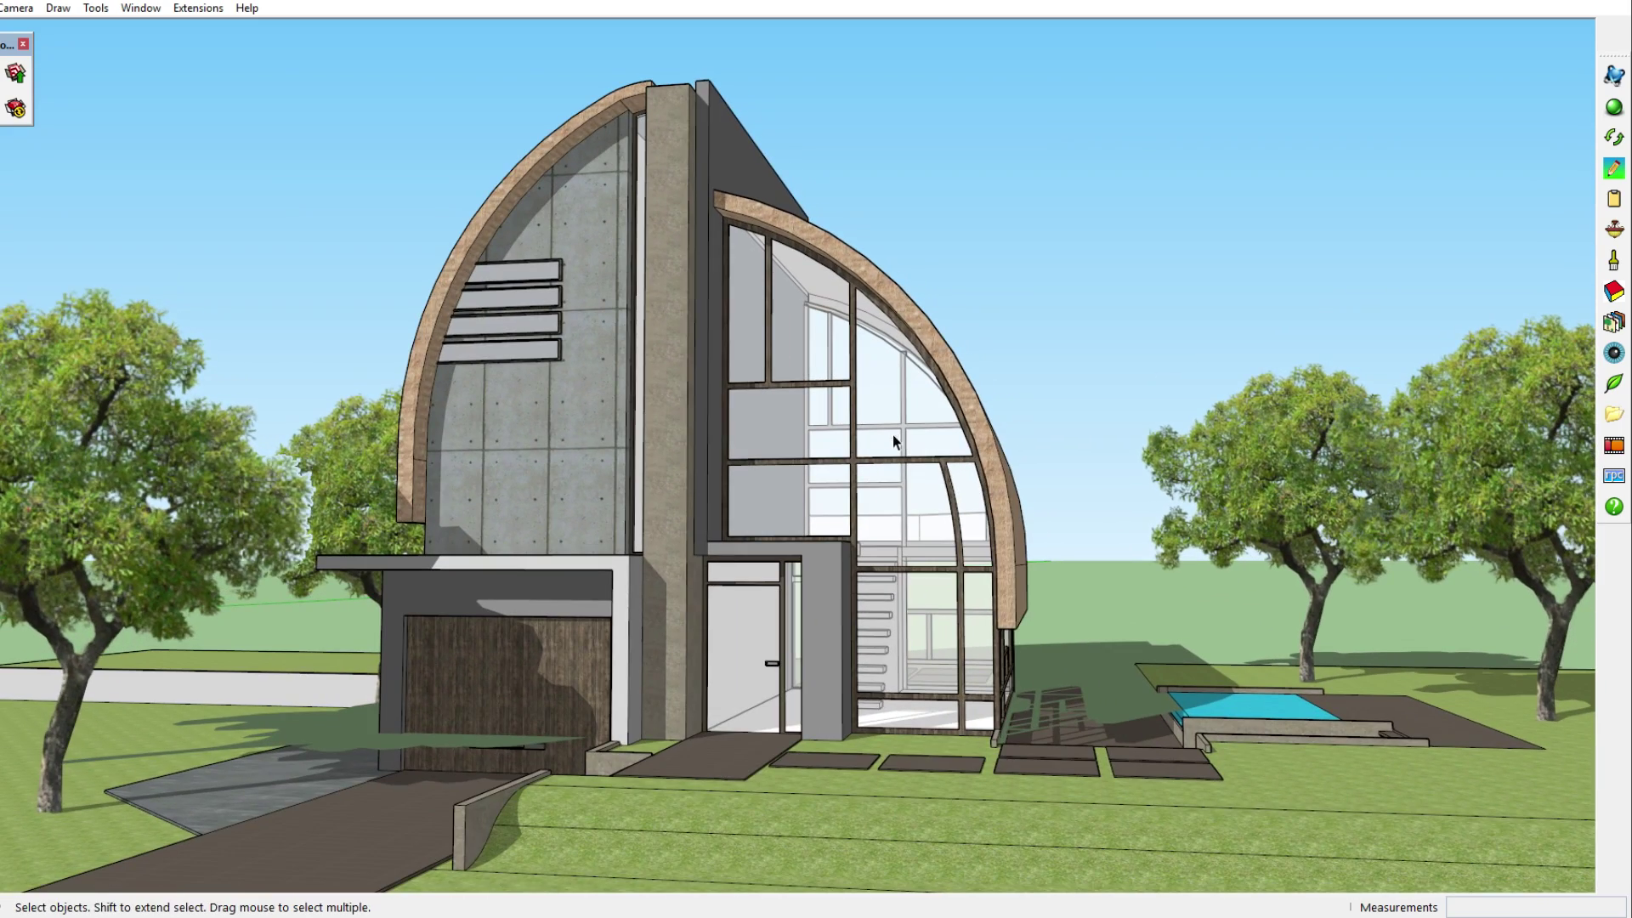
Step: Render the house in IRender nXt to a finished 20-pass image at 2000 x 1070
{"action": "left_click", "coordinate": [1615, 107]}
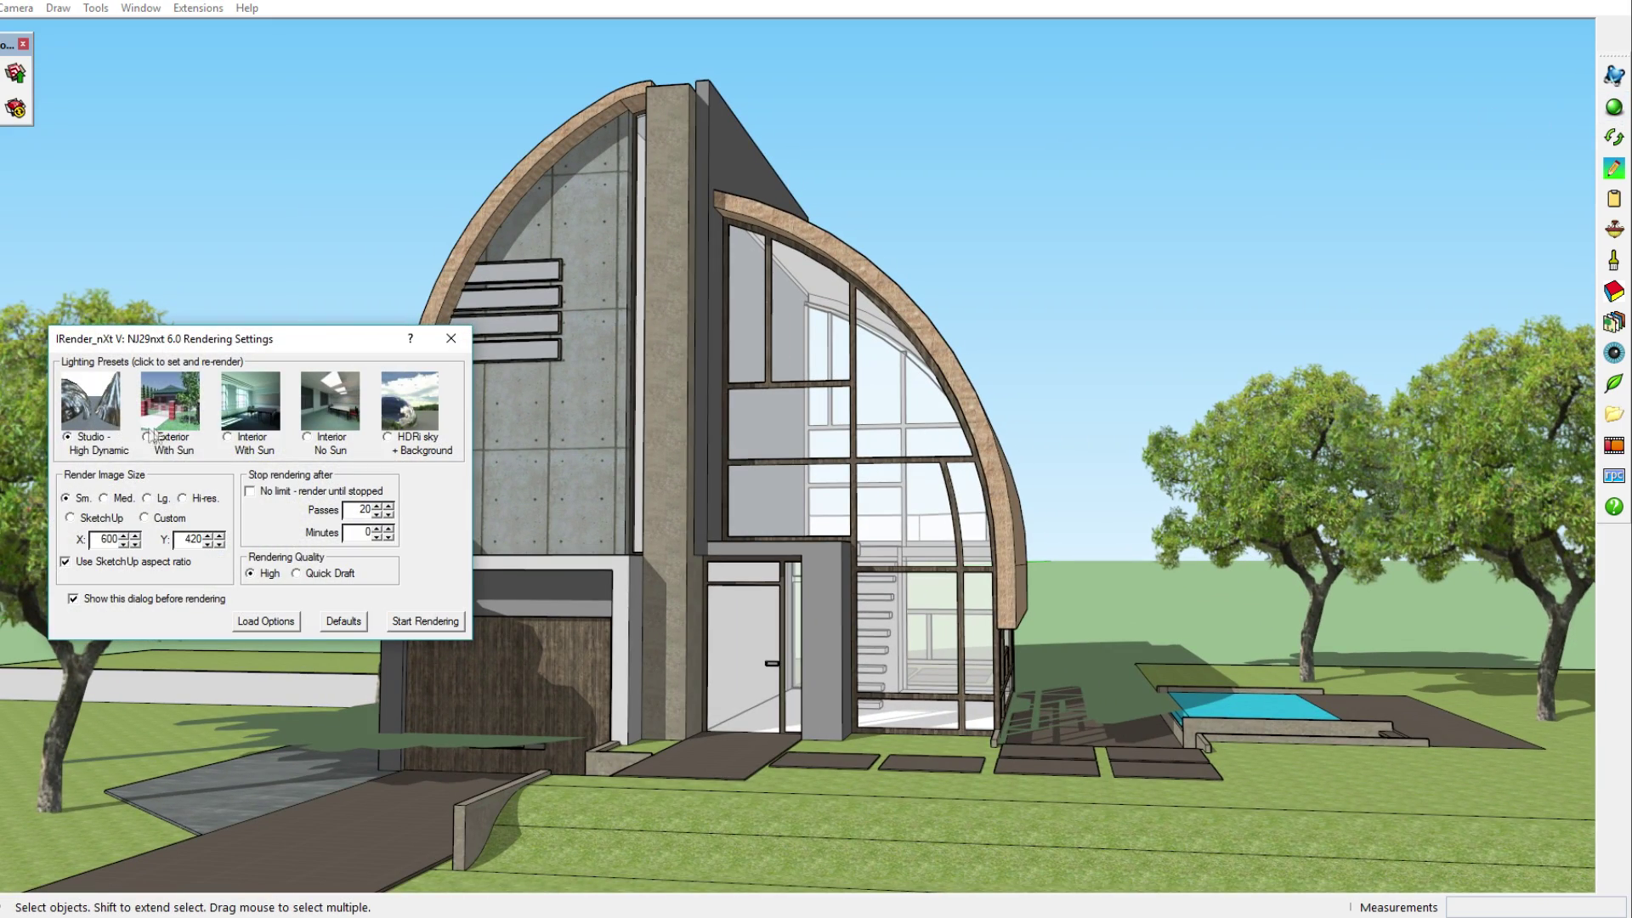
{"action": "left_click", "coordinate": [461, 617]}
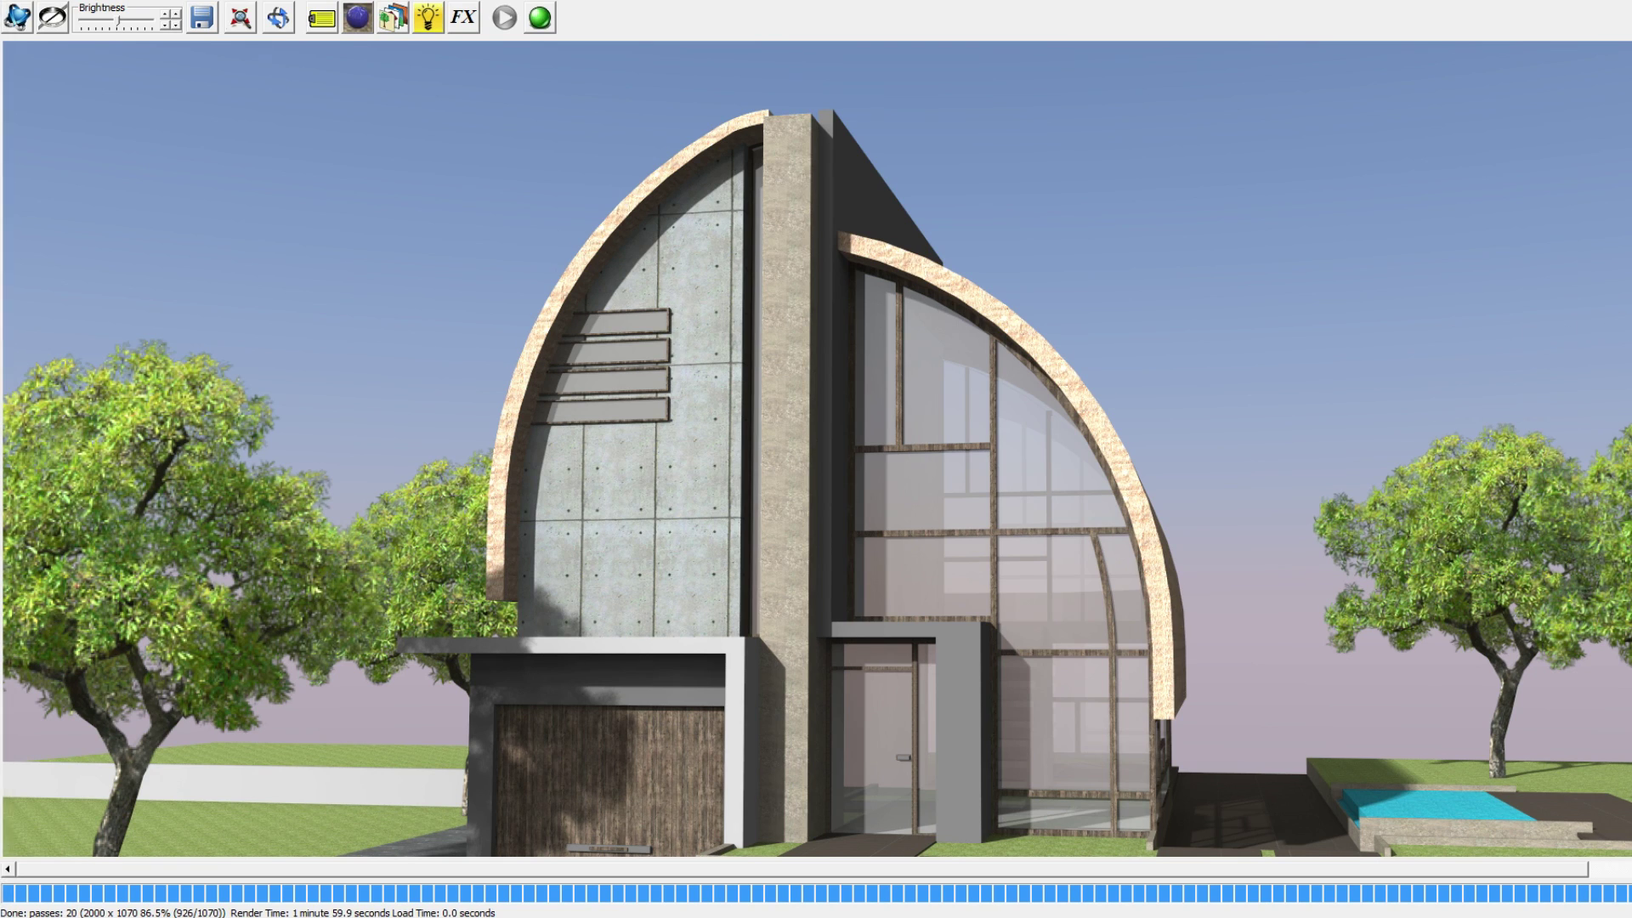
{"action": "scroll", "coordinate": [1496, 458], "scroll_direction": "down", "scroll_amount": 3}
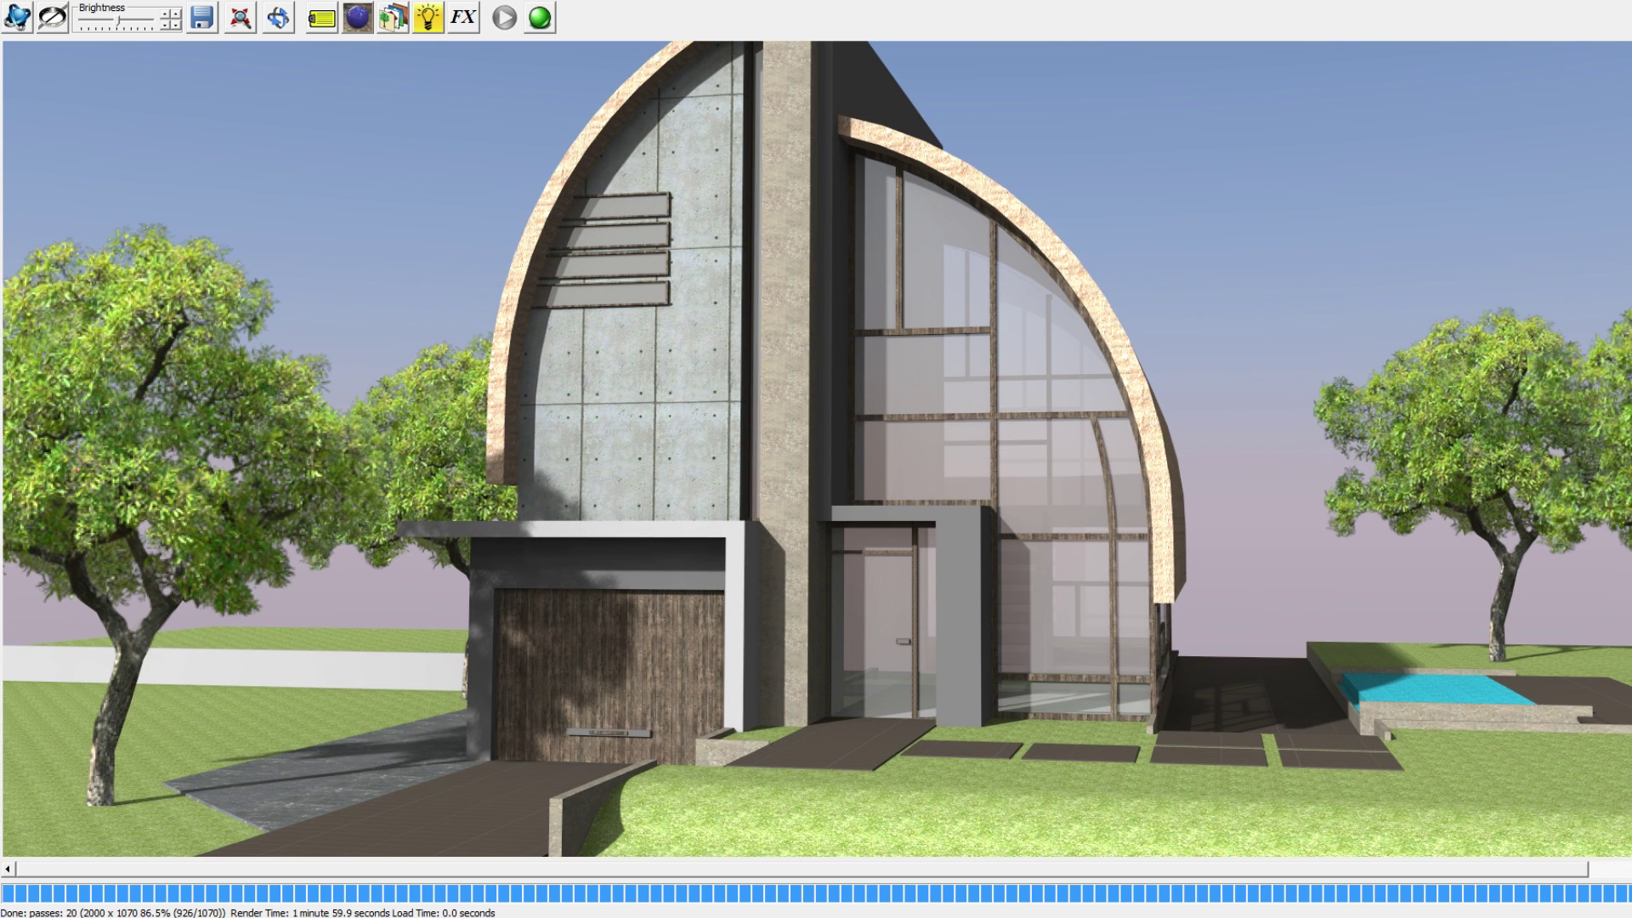
{"action": "scroll", "coordinate": [1339, 485], "scroll_direction": "up", "scroll_amount": 3}
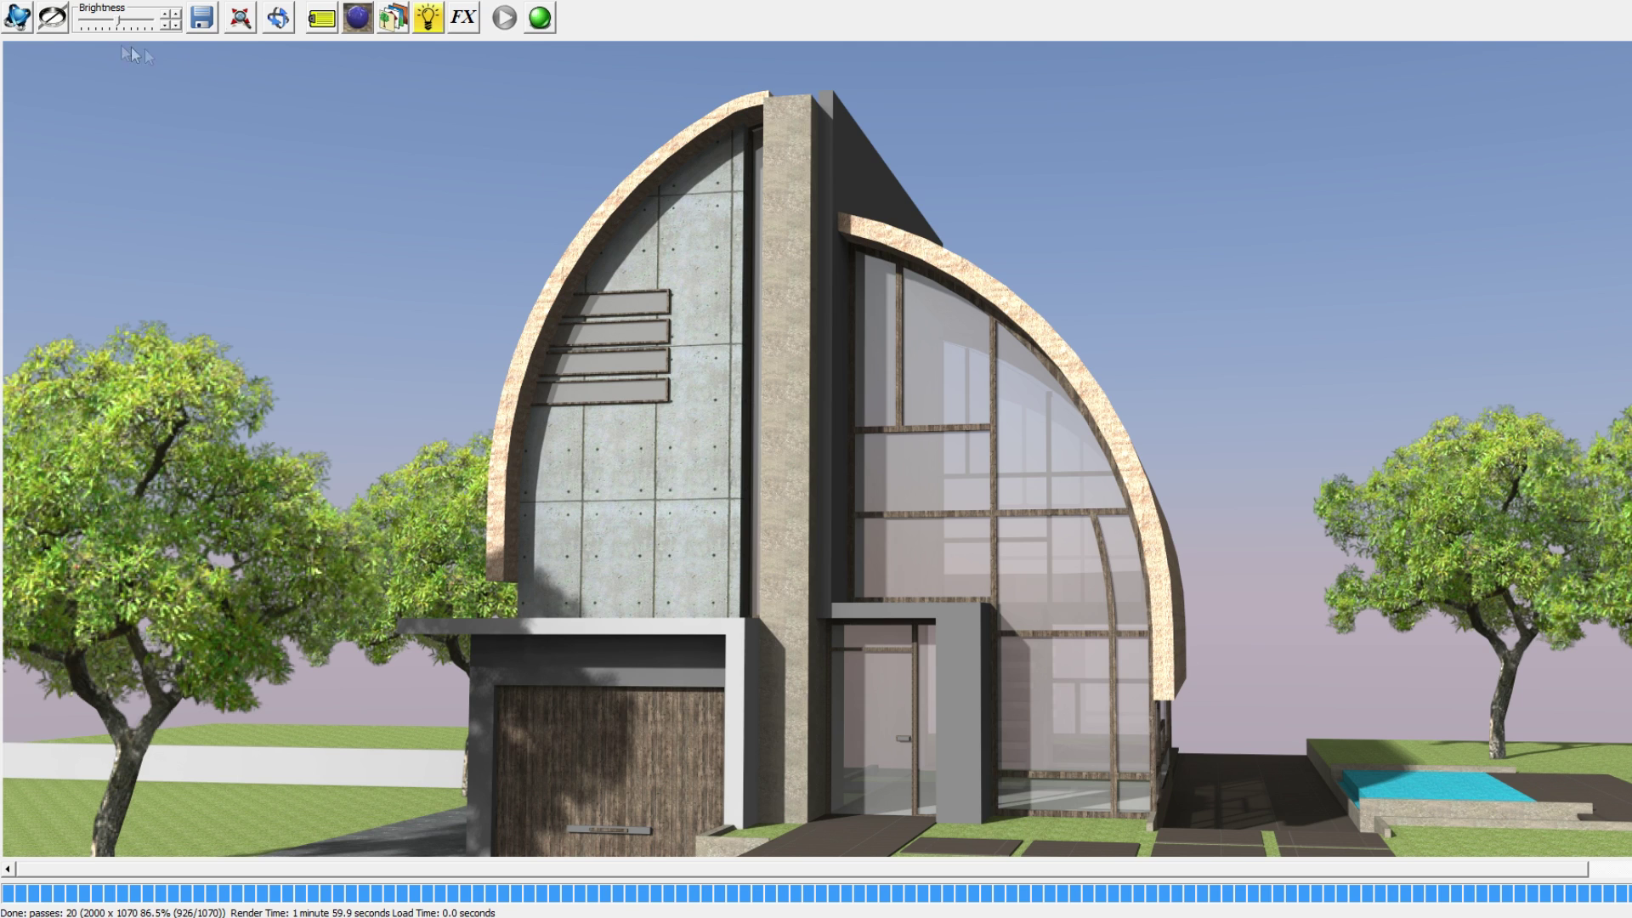
Step: Open the Tone Operator beside the render and set brightness to 48
{"action": "left_click", "coordinate": [53, 17]}
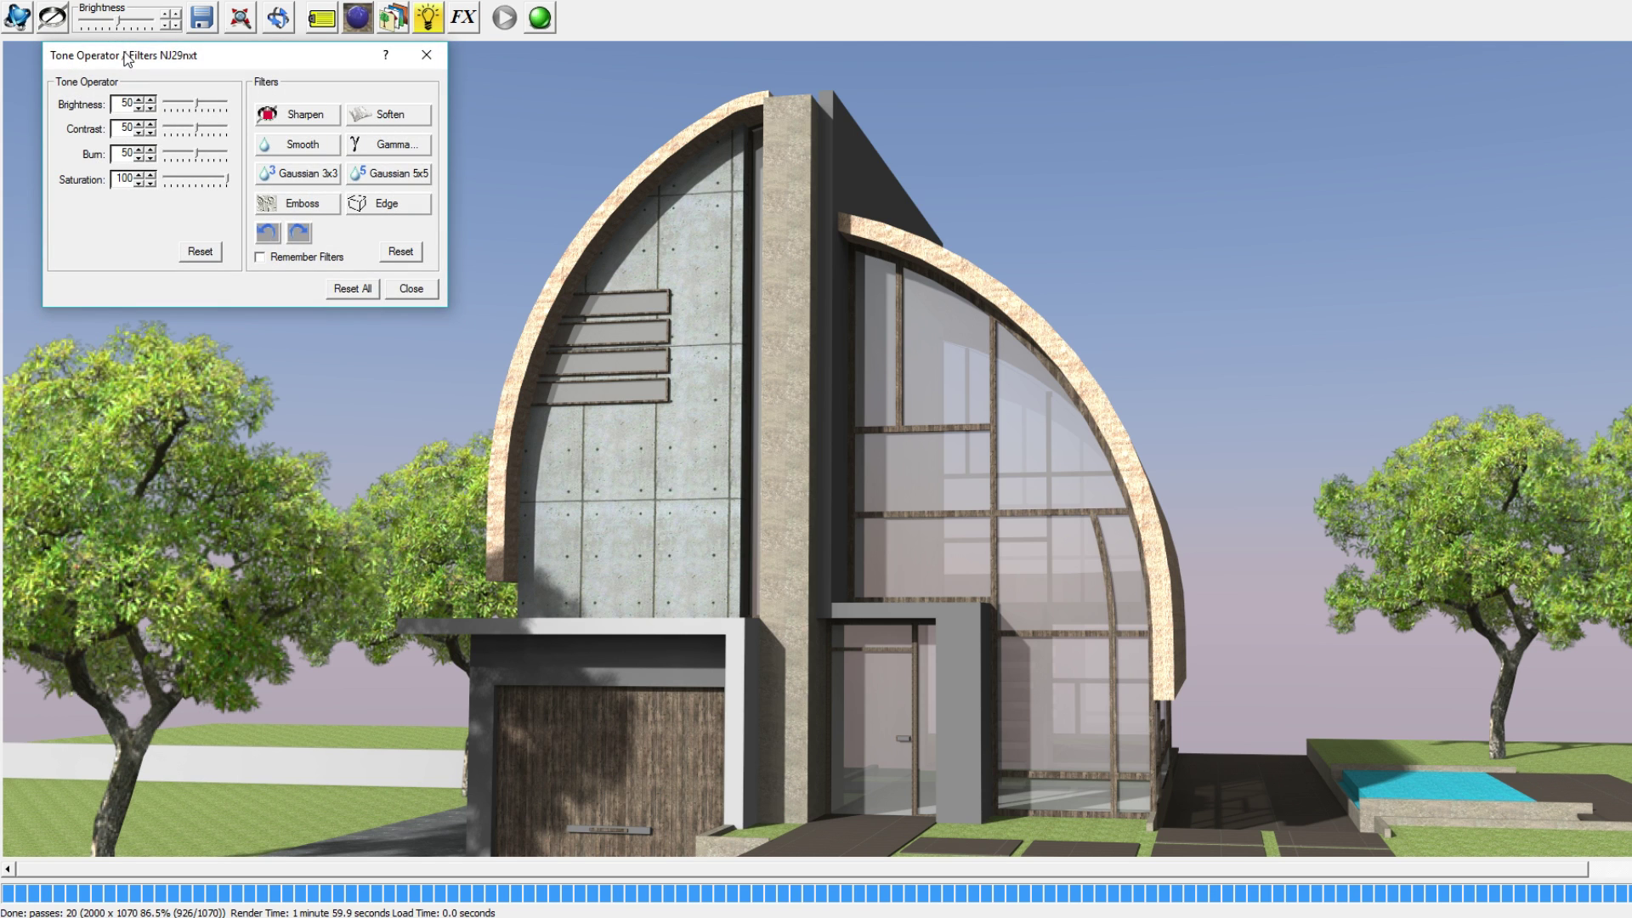
{"action": "left_click_drag", "start_coordinate": [125, 59], "coordinate": [246, 158]}
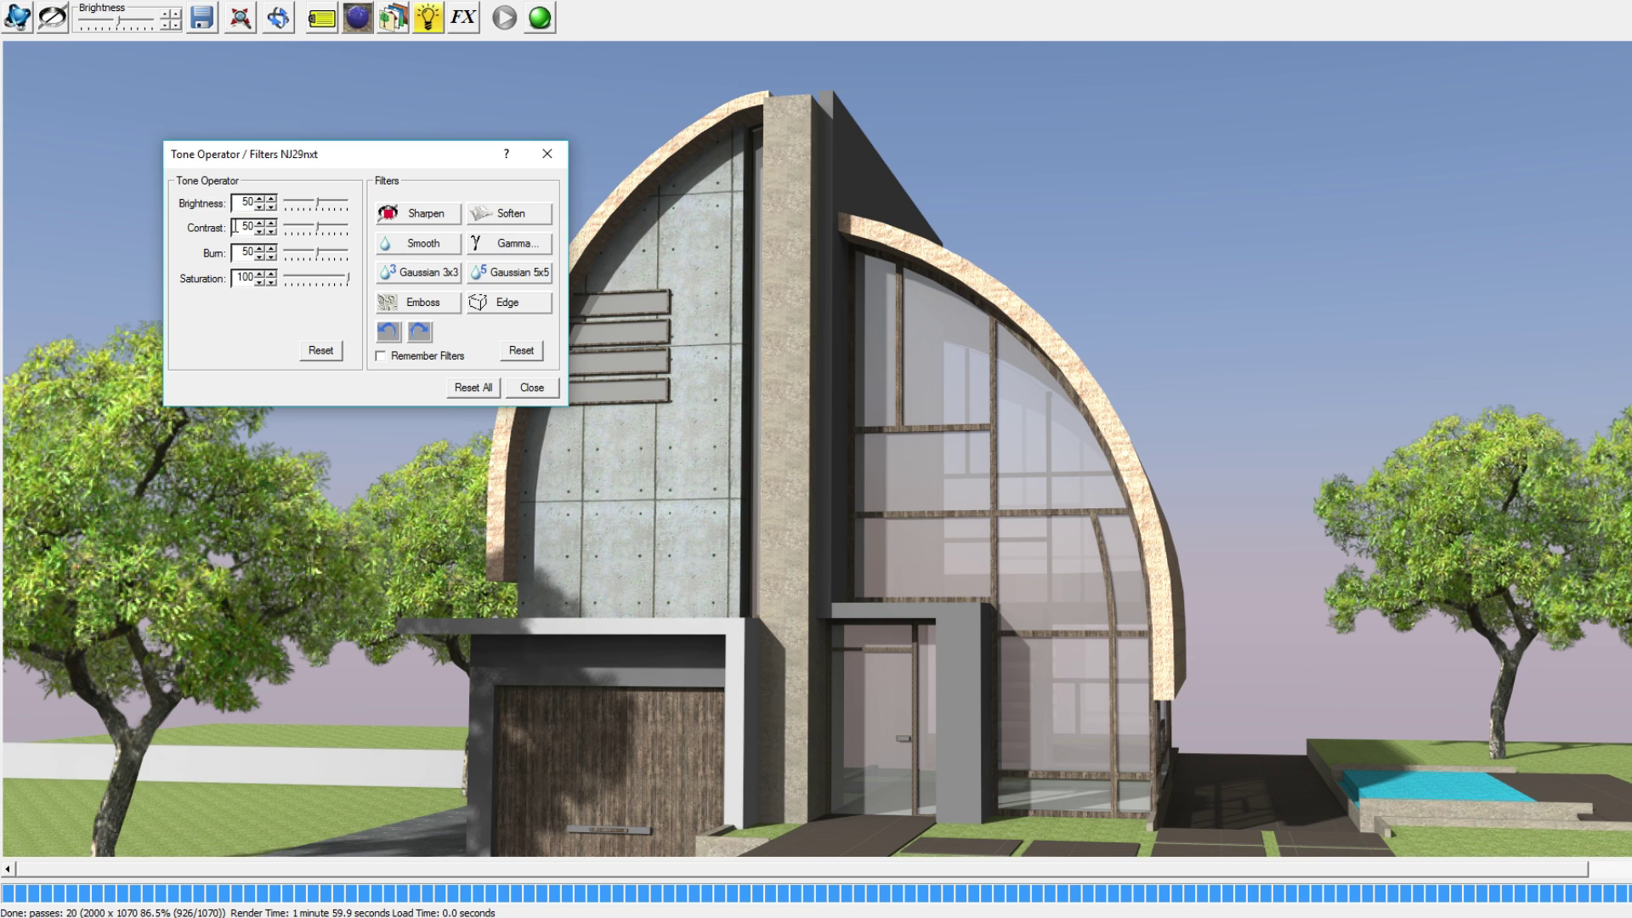
{"action": "left_click", "coordinate": [271, 206]}
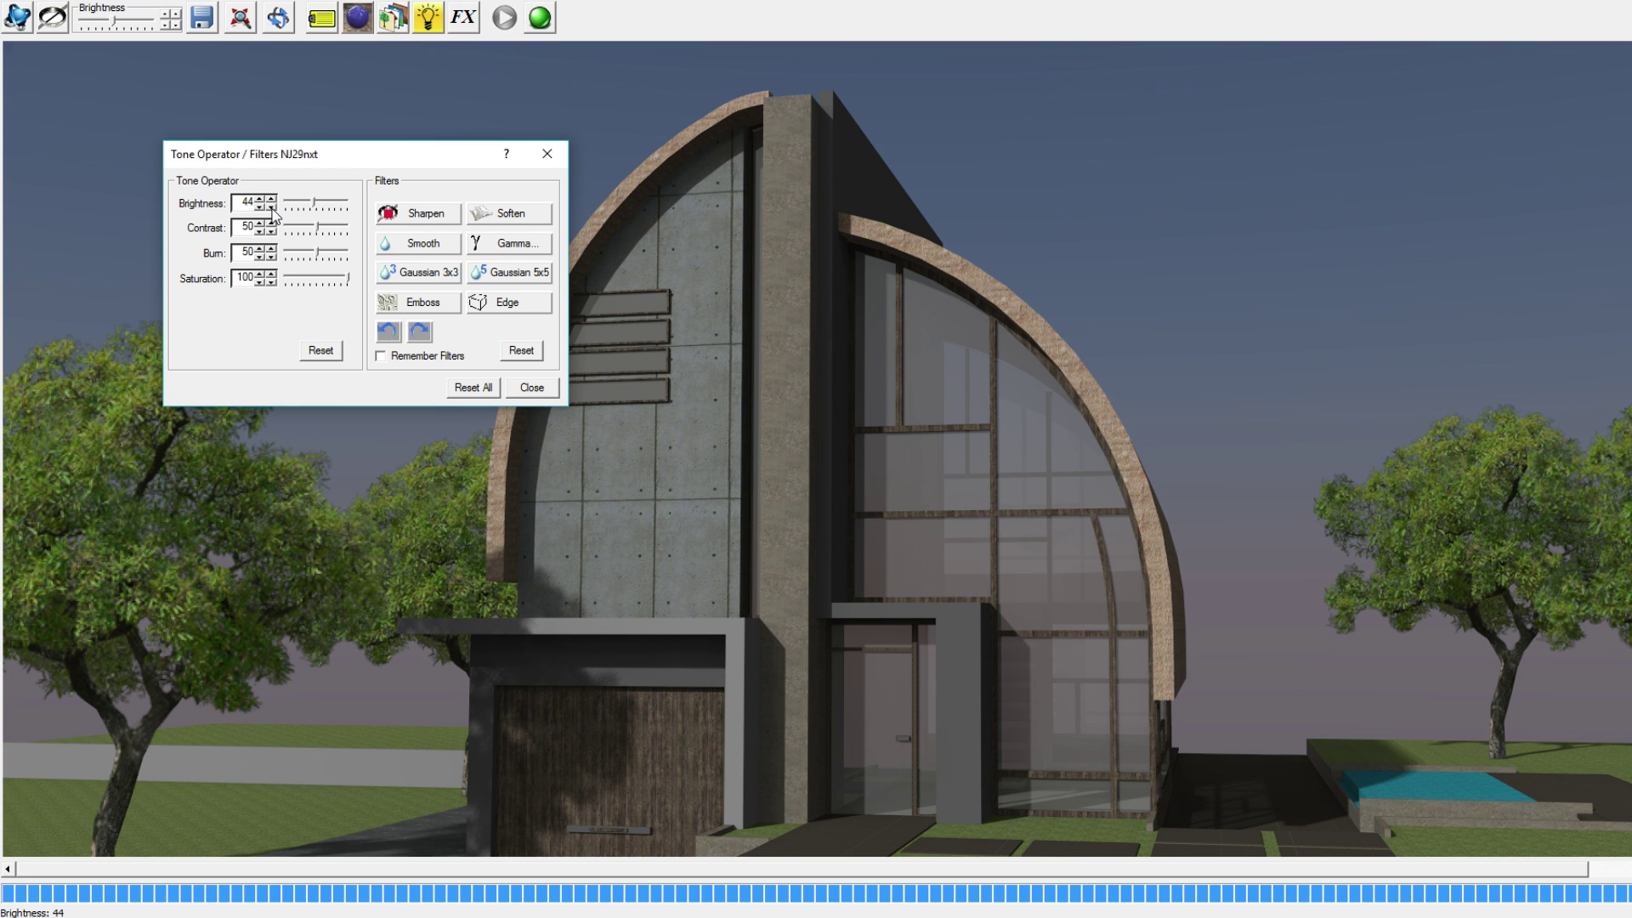
{"action": "left_click", "coordinate": [291, 212]}
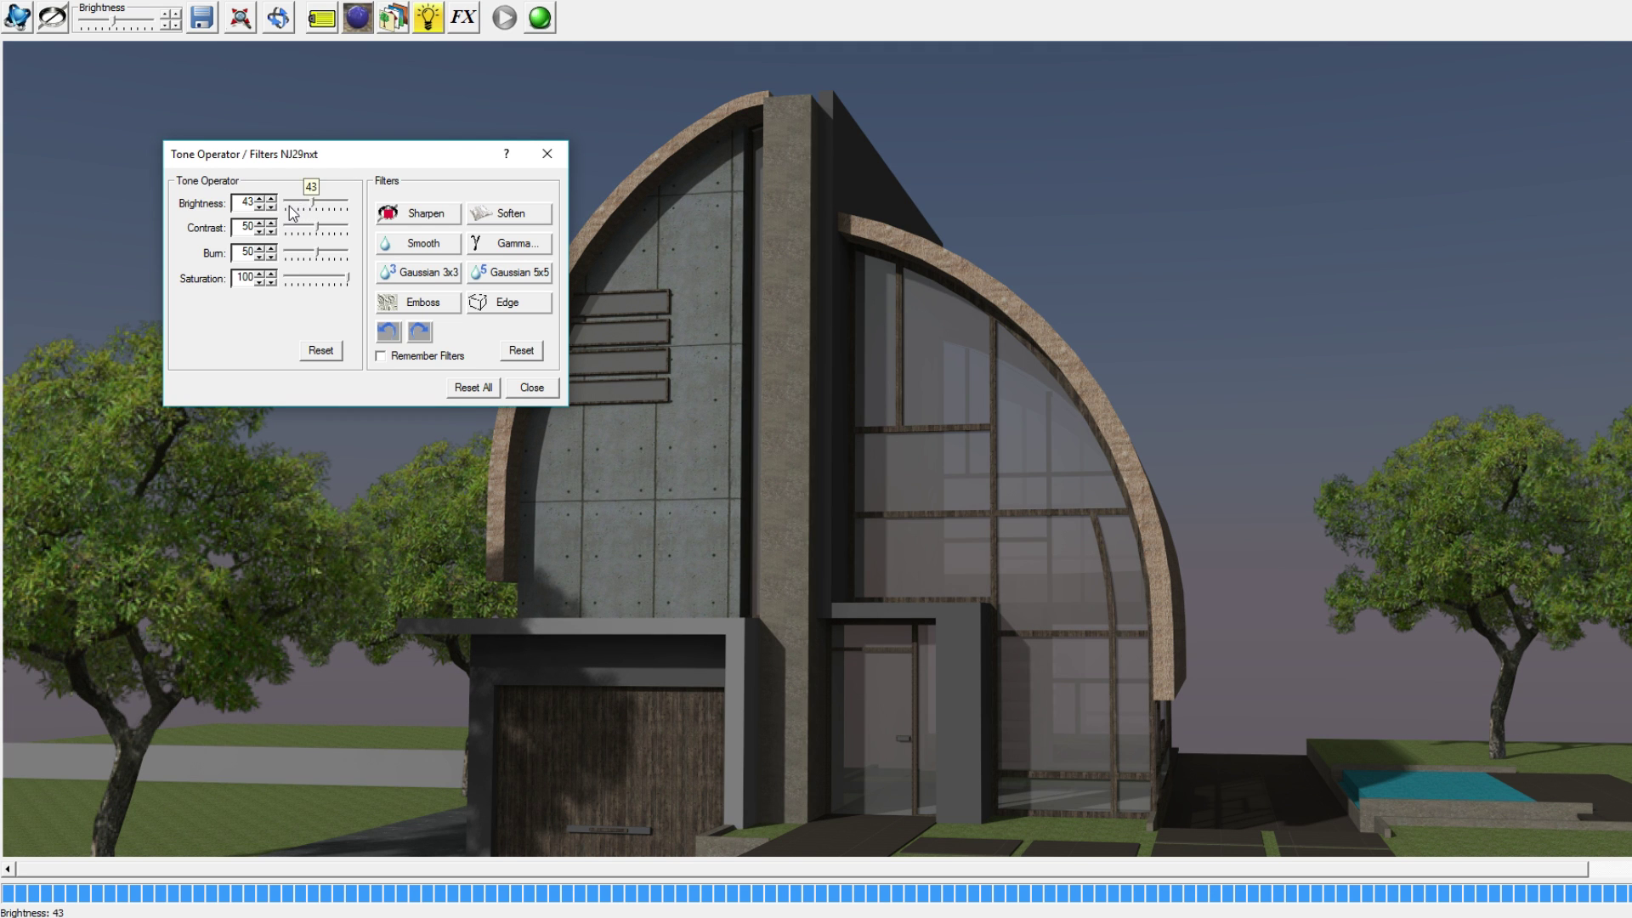
{"action": "left_click_drag", "start_coordinate": [291, 213], "coordinate": [294, 208]}
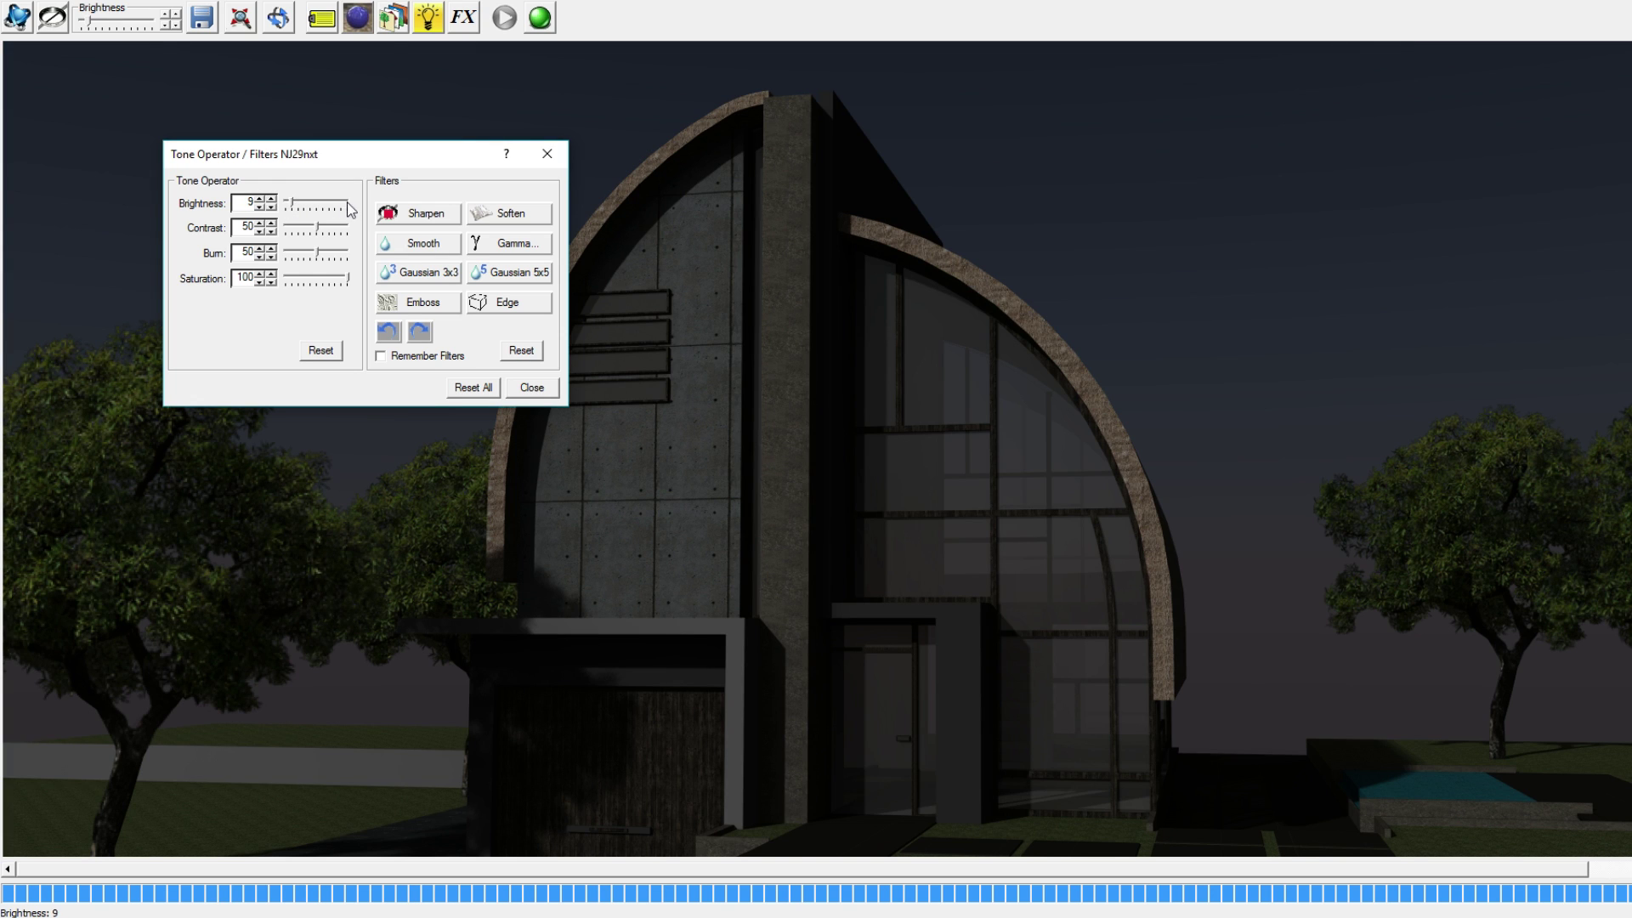
{"action": "left_click", "coordinate": [260, 199]}
{"action": "left_click", "coordinate": [260, 200]}
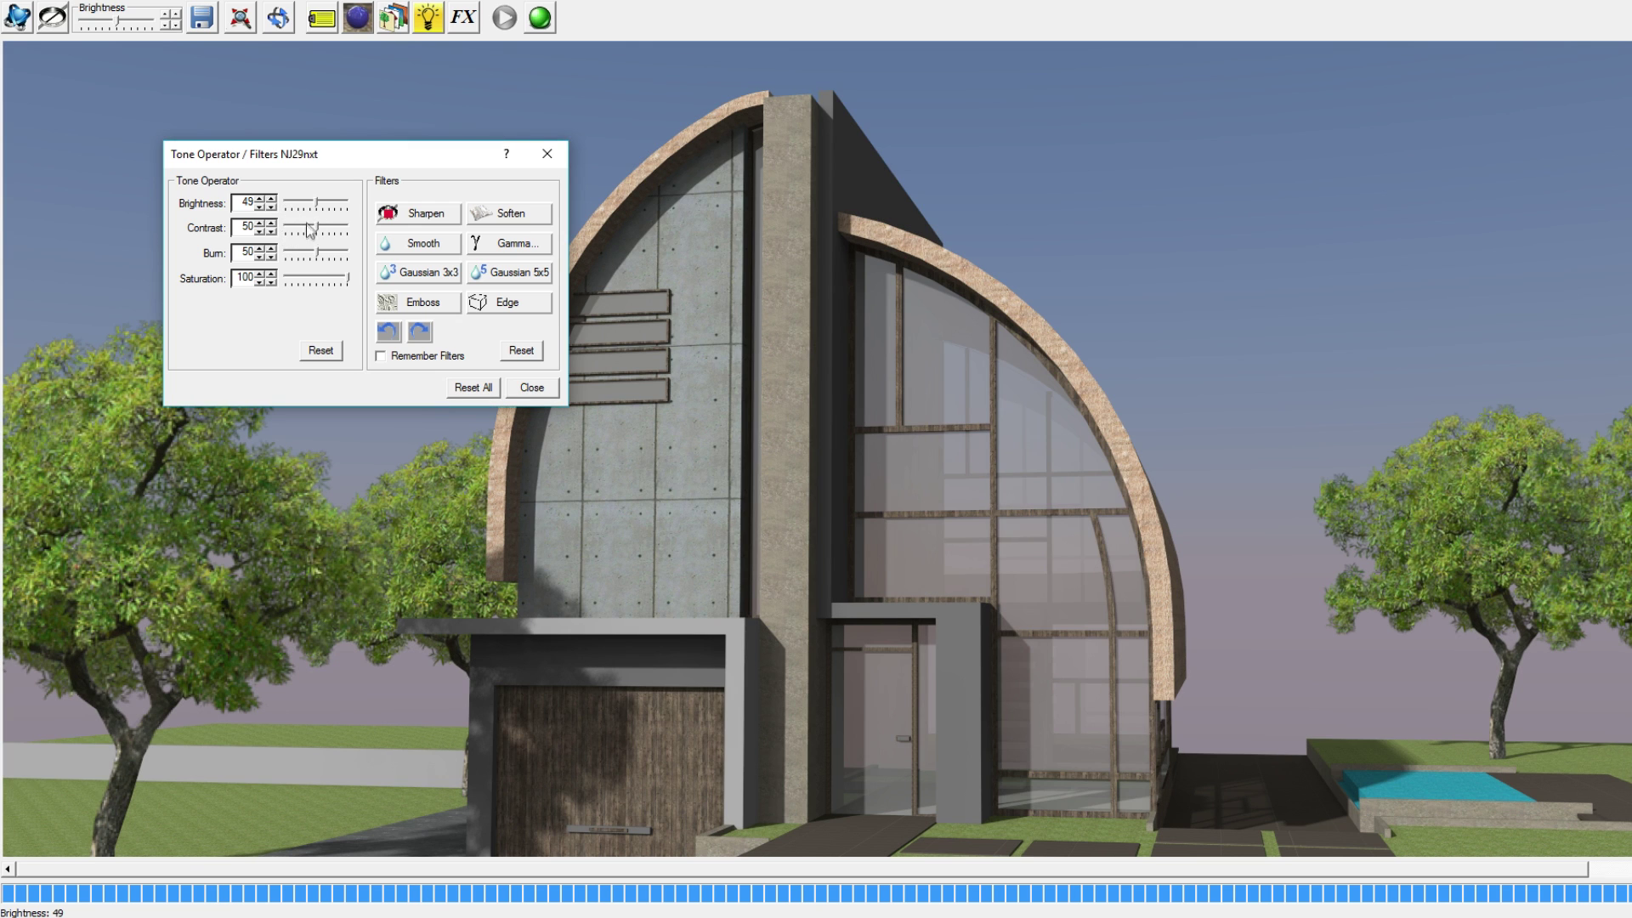
{"action": "left_click", "coordinate": [271, 207]}
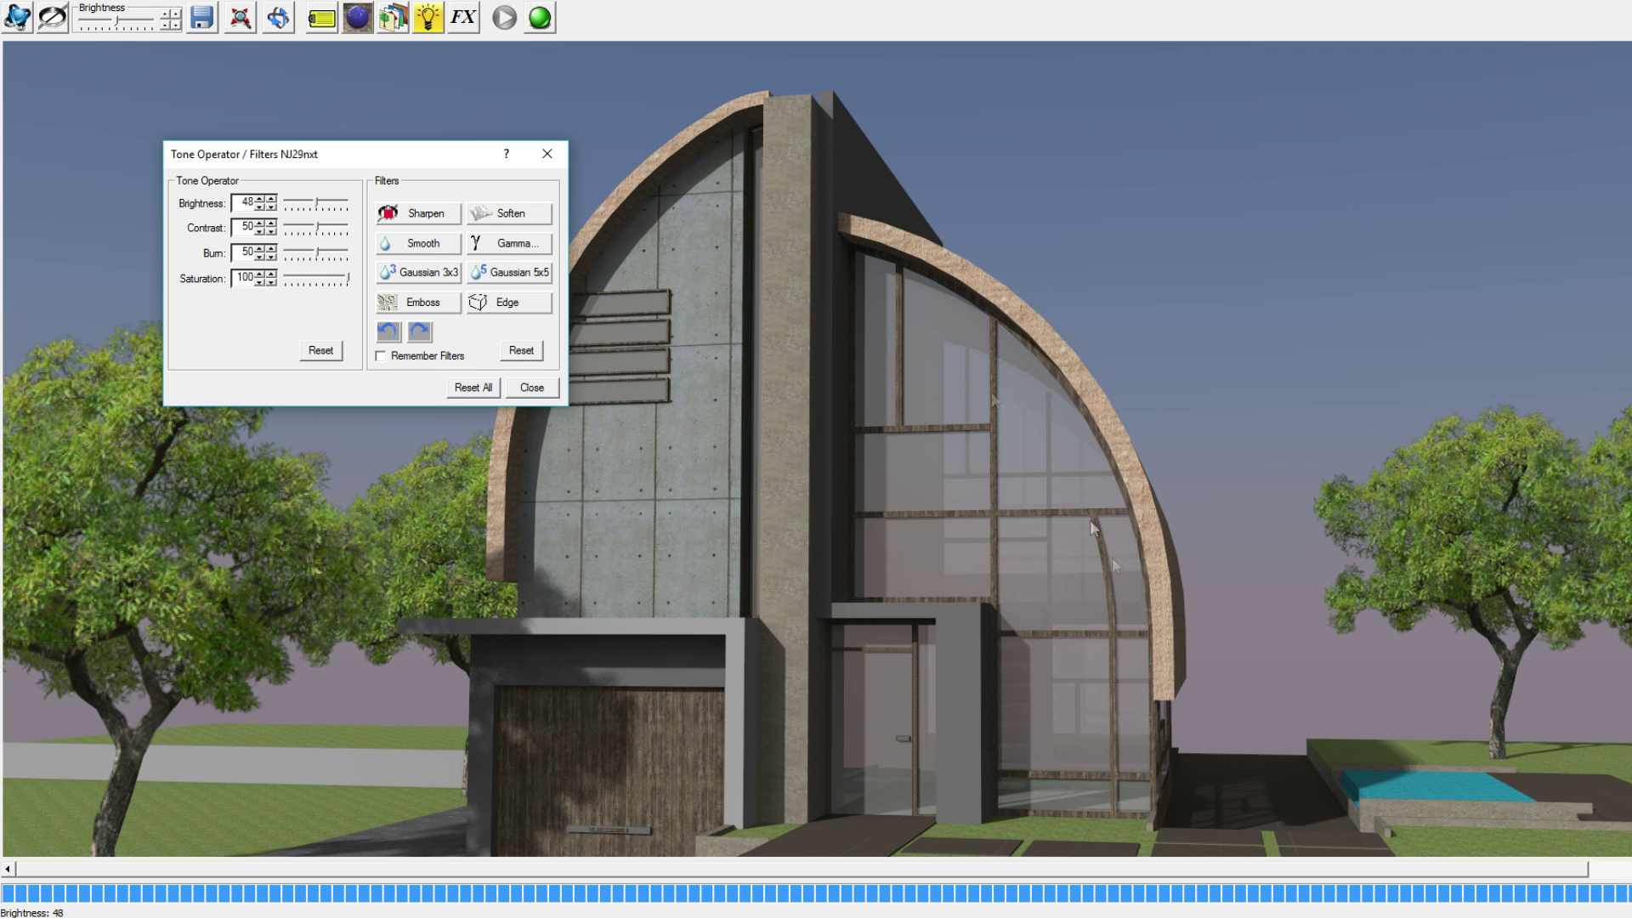
Step: Try render contrast values ranging from 30 up to 80
{"action": "left_click", "coordinate": [260, 223]}
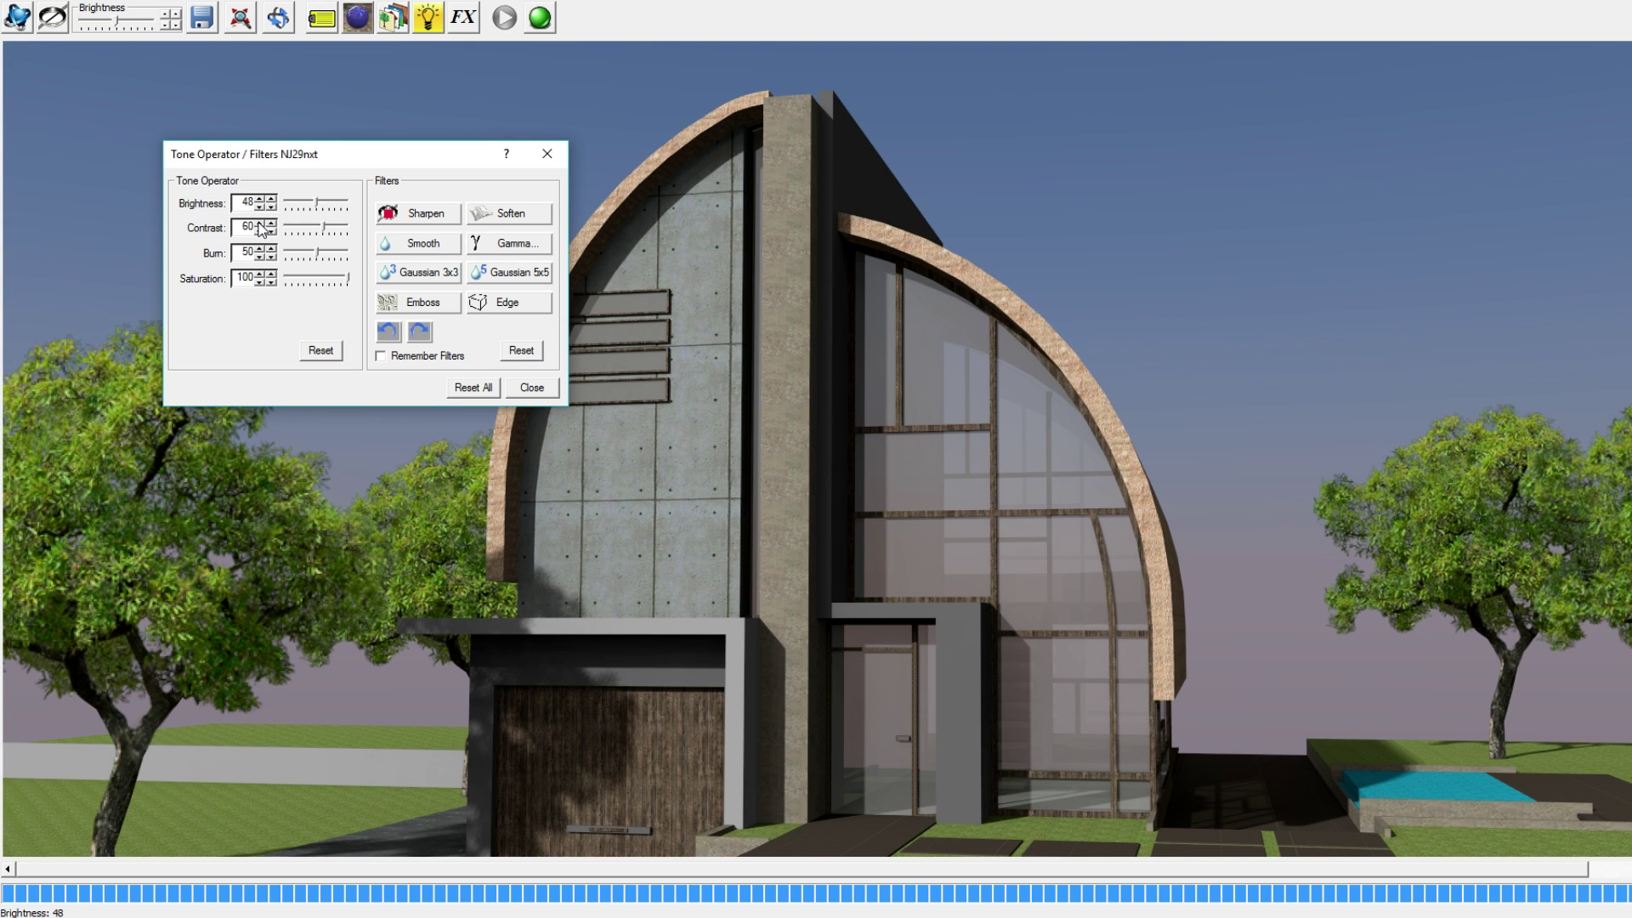
{"action": "left_click", "coordinate": [261, 232]}
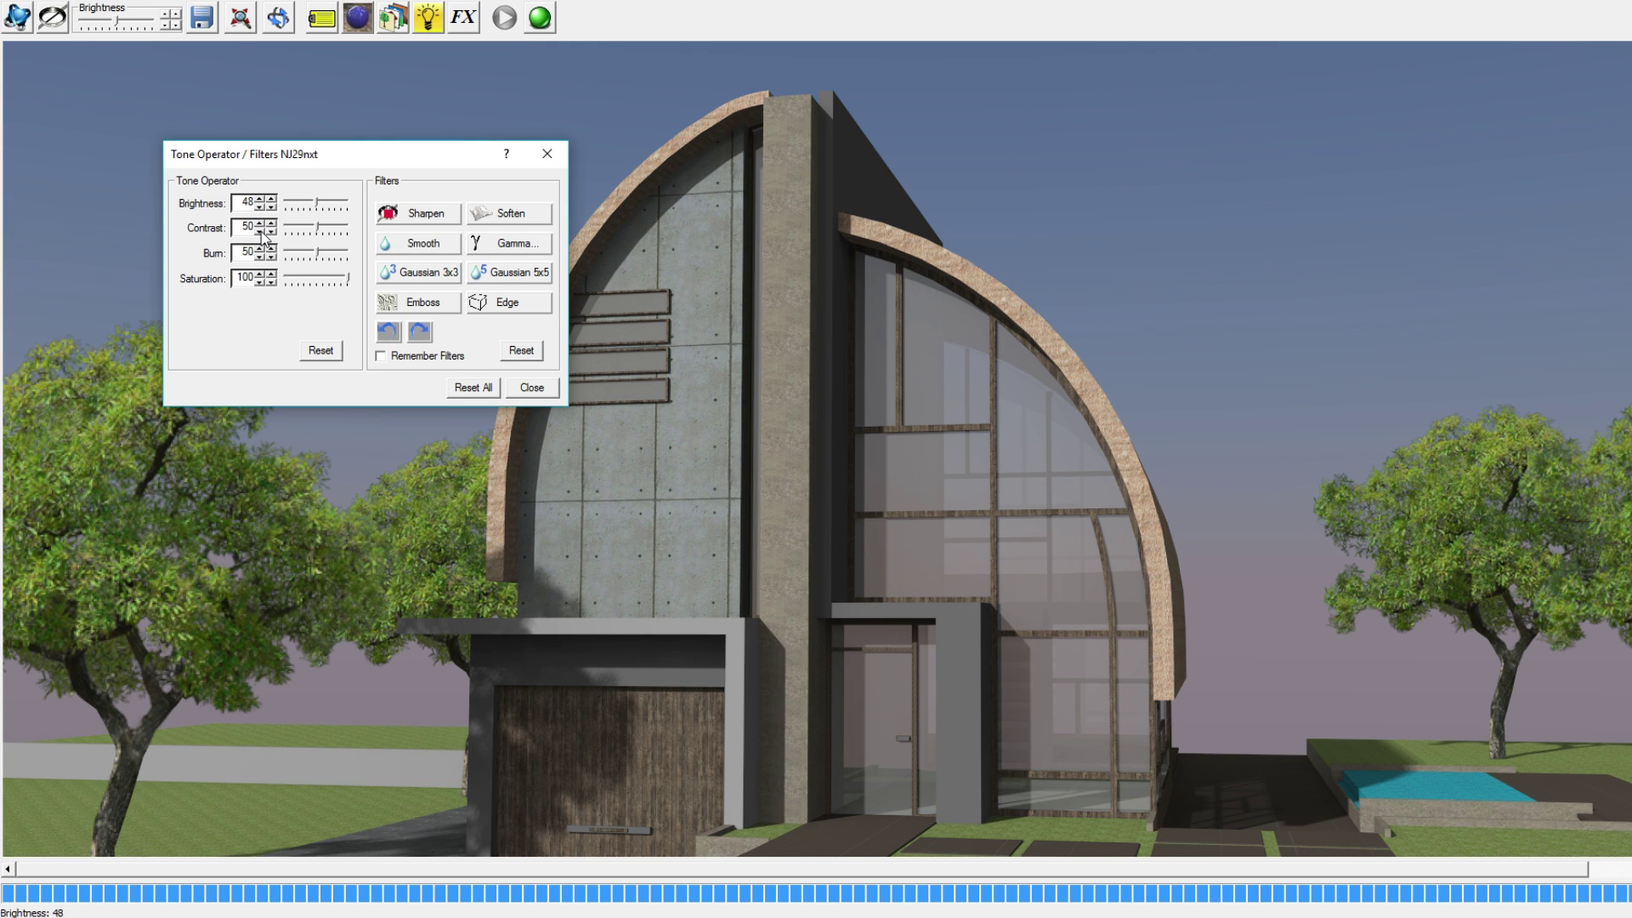
{"action": "left_click", "coordinate": [262, 232]}
{"action": "left_click", "coordinate": [262, 232]}
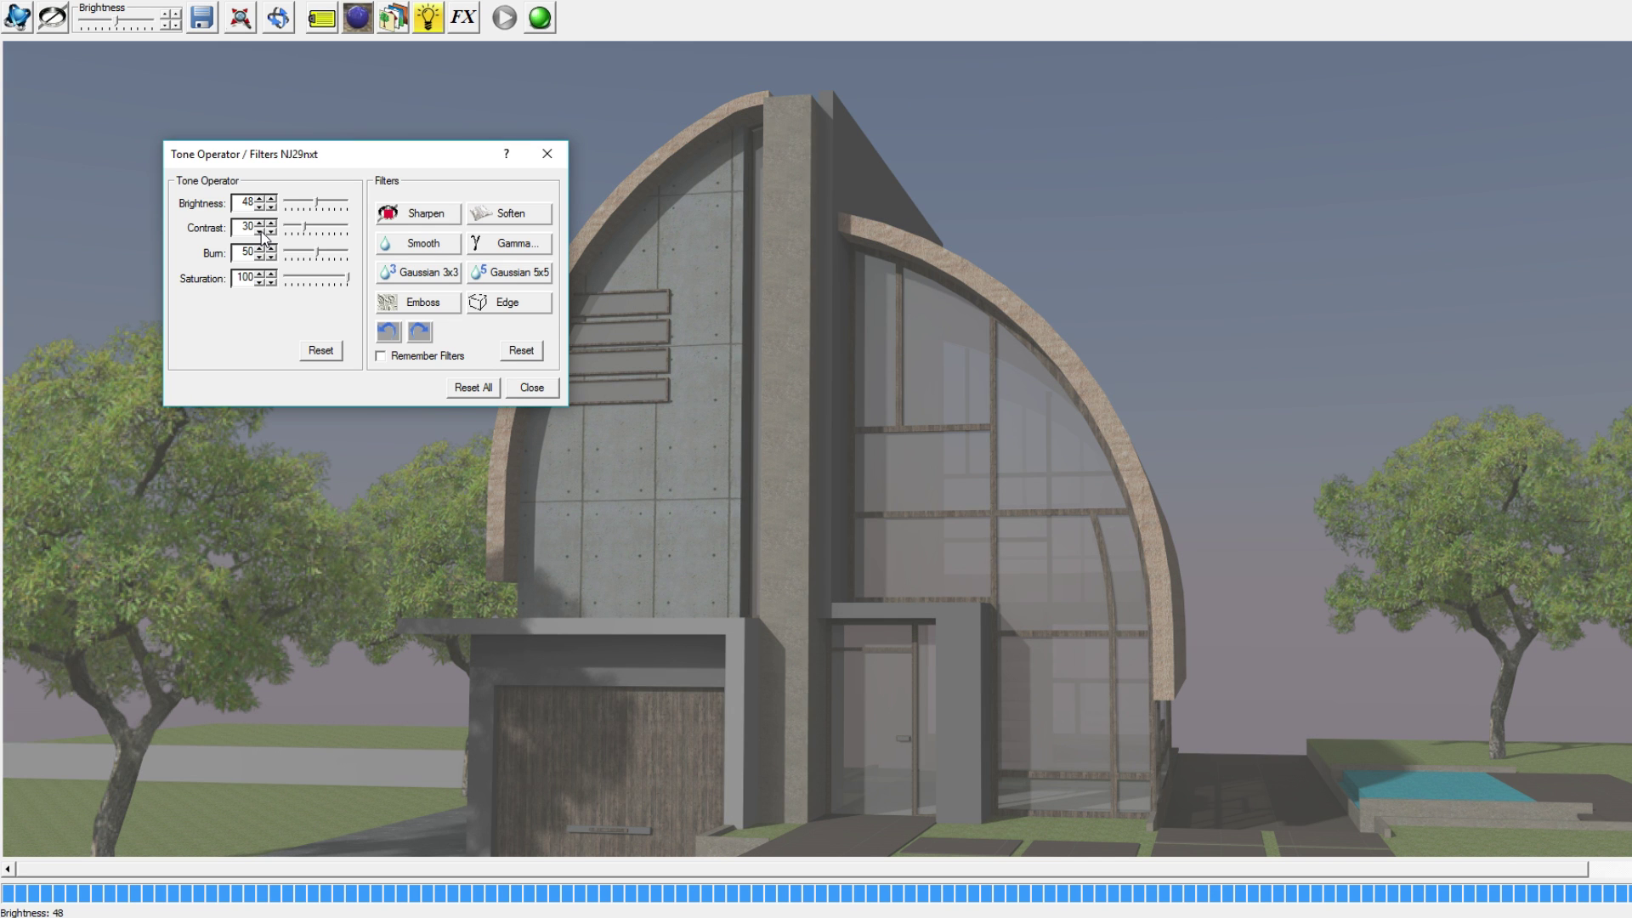
{"action": "left_click", "coordinate": [260, 223]}
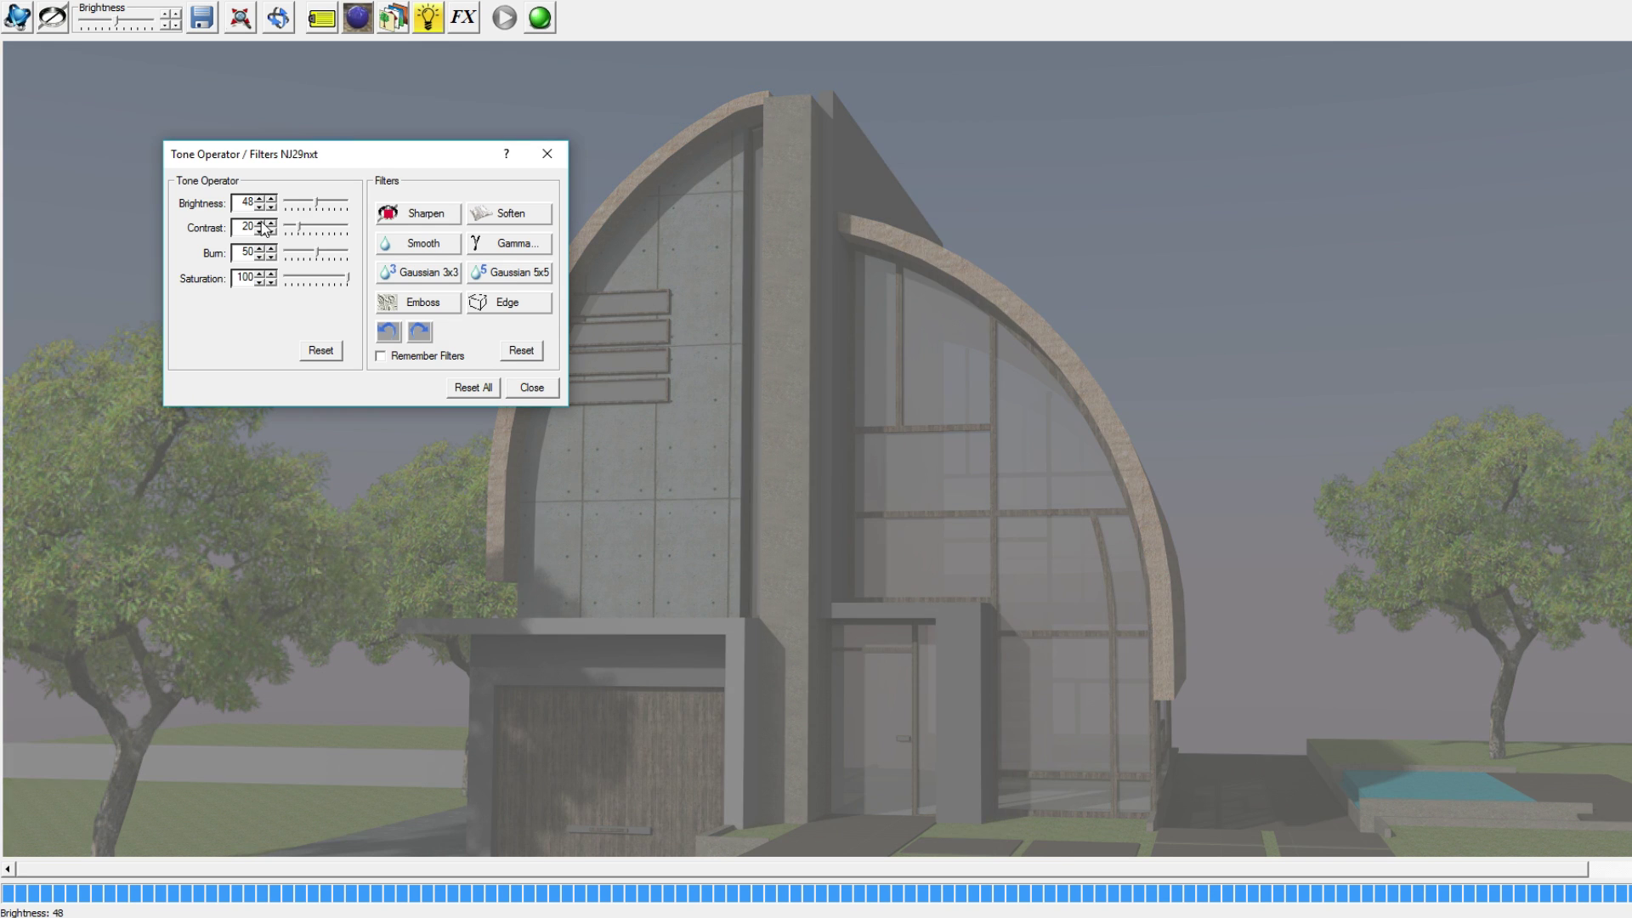
{"action": "left_click", "coordinate": [260, 223]}
{"action": "left_click", "coordinate": [261, 223]}
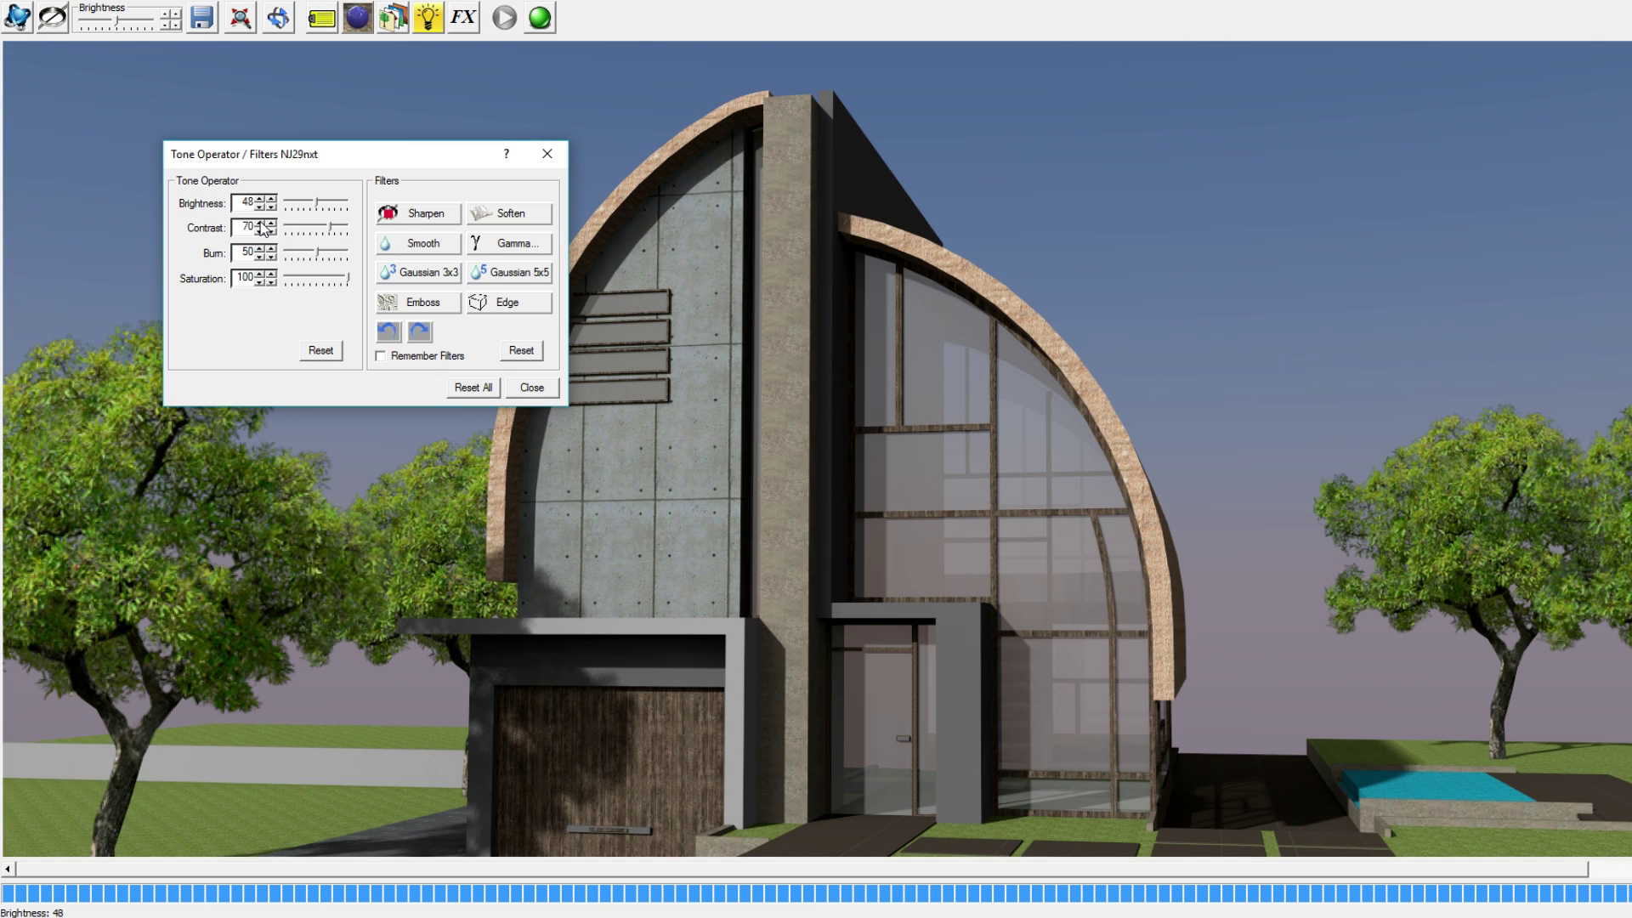
{"action": "left_click", "coordinate": [262, 223]}
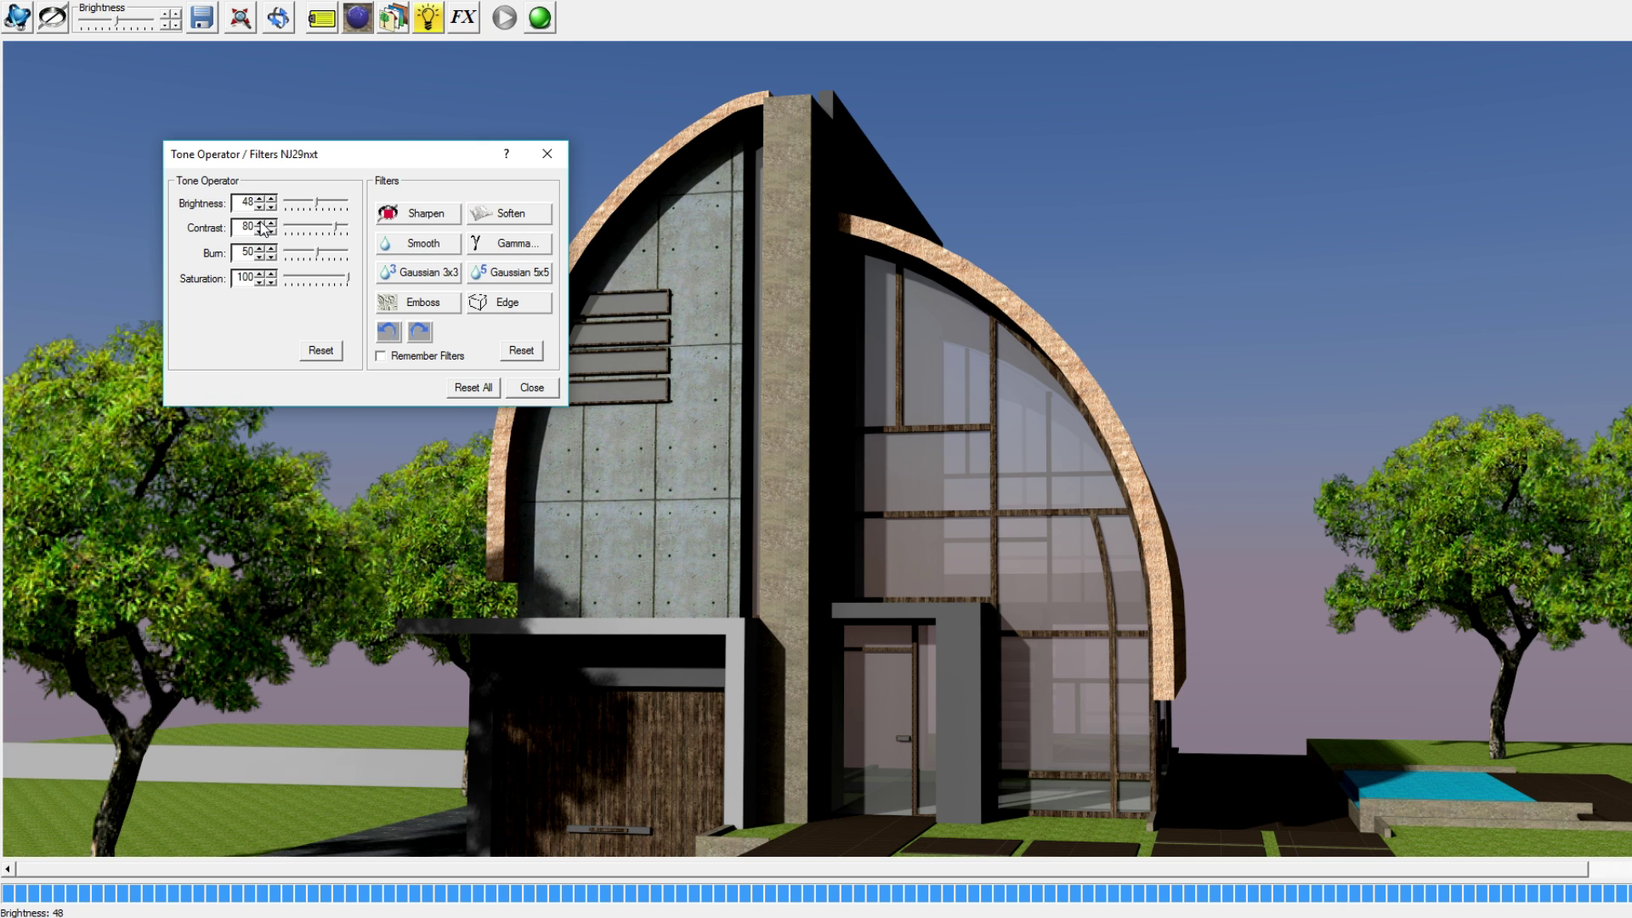
Step: Bring the contrast back down from 80 and settle it at 56
{"action": "left_click", "coordinate": [260, 232]}
{"action": "left_click", "coordinate": [260, 232]}
{"action": "left_click", "coordinate": [261, 232]}
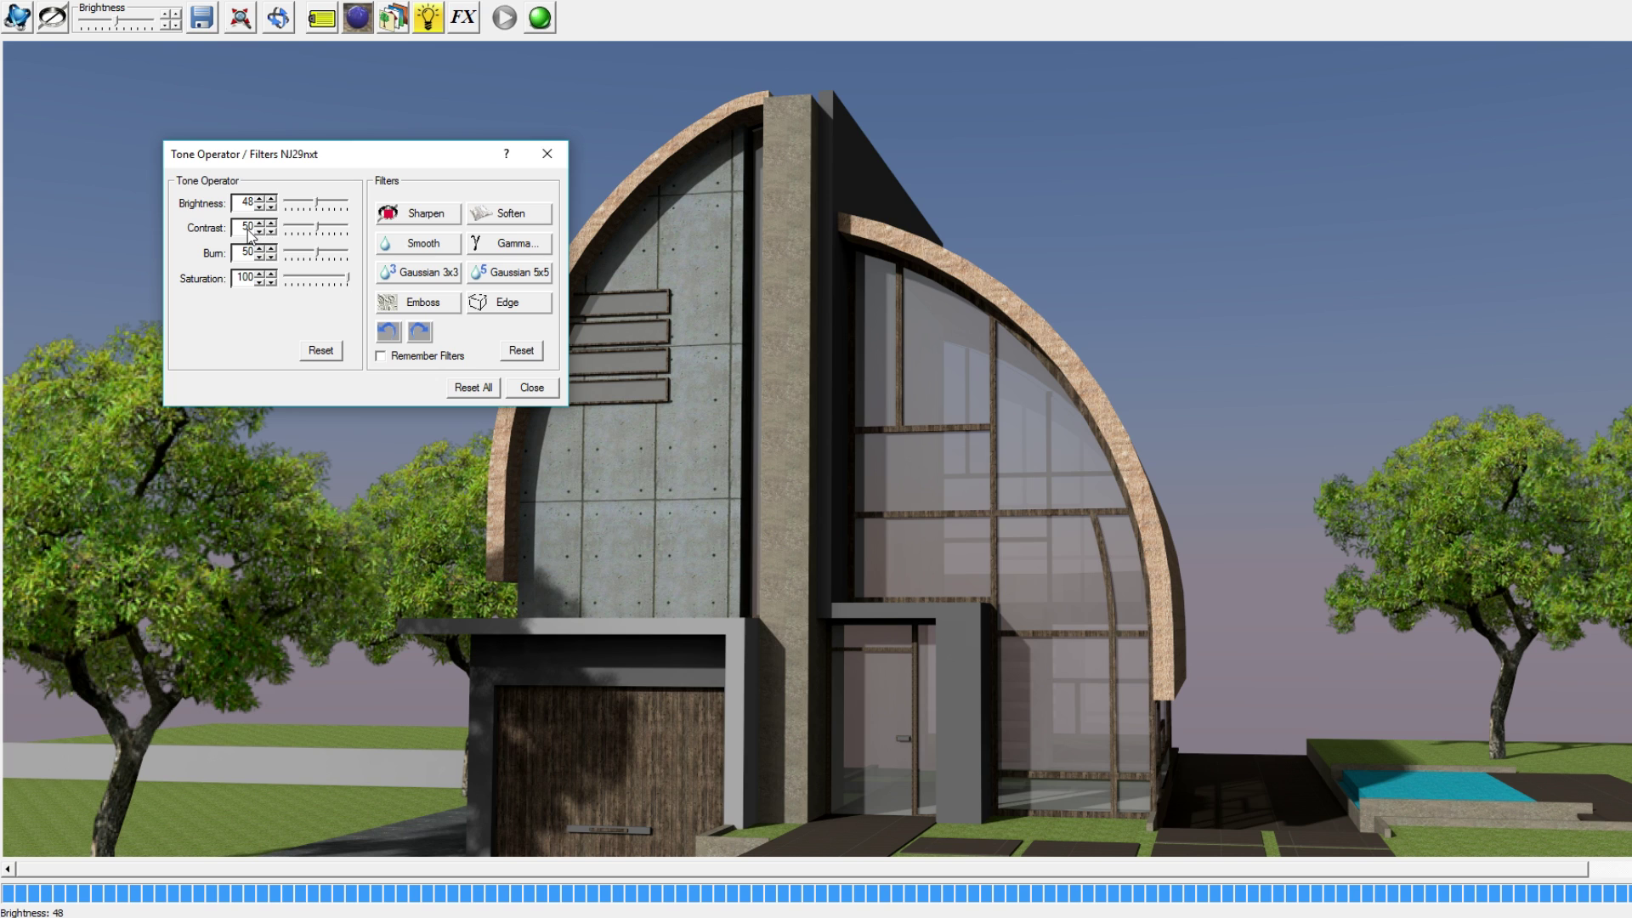
{"action": "left_click", "coordinate": [272, 225]}
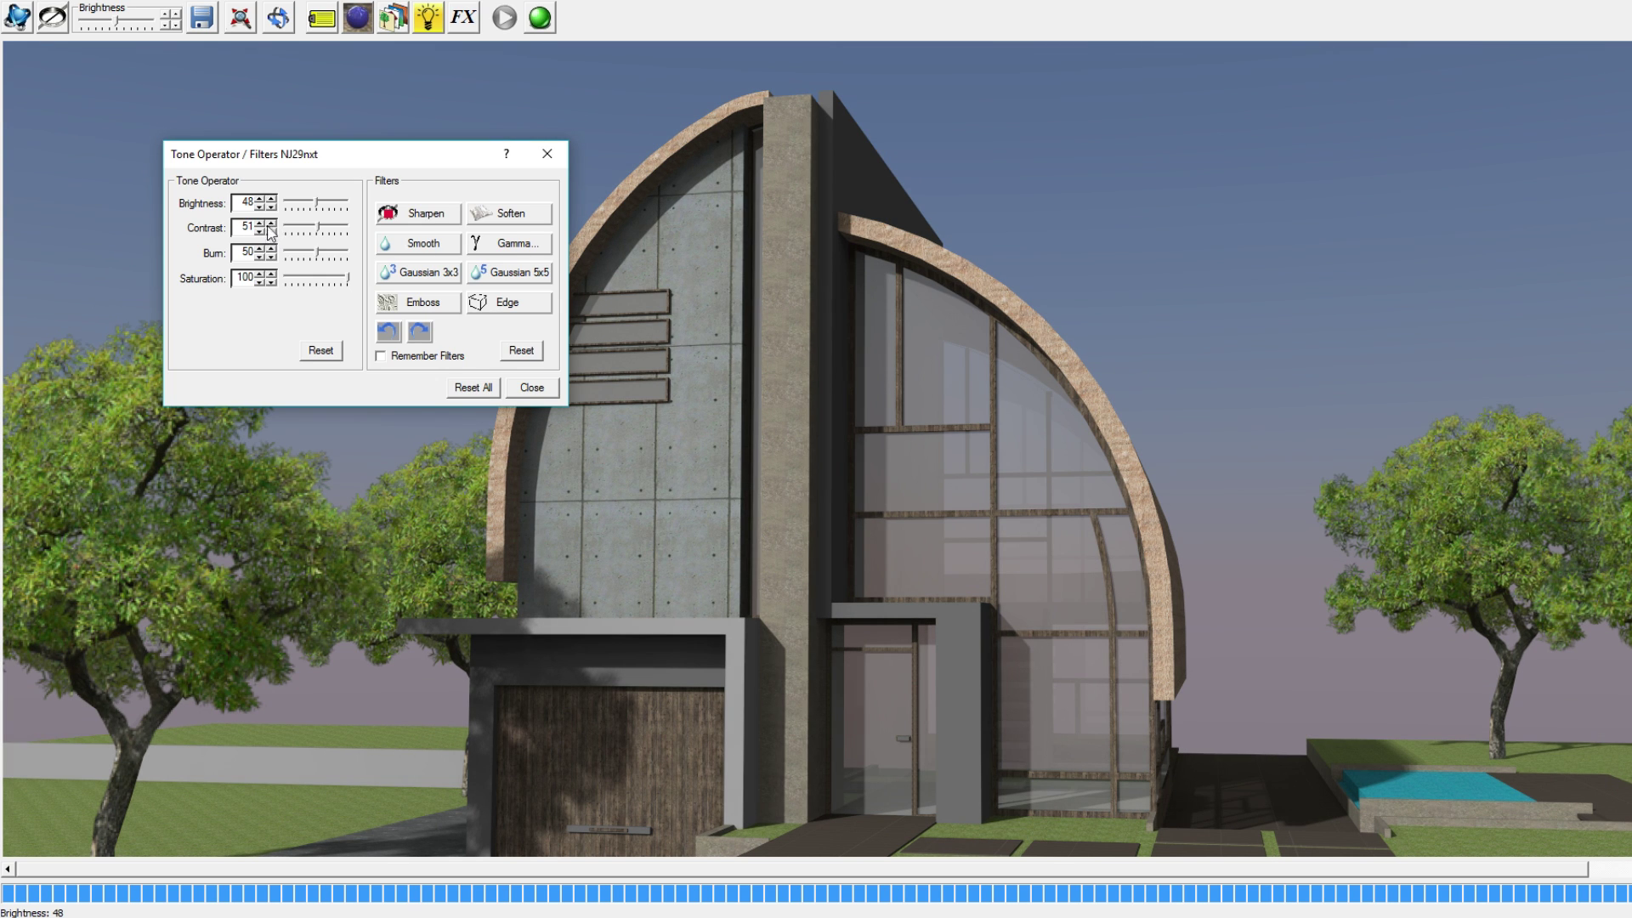
{"action": "left_click", "coordinate": [268, 225]}
{"action": "left_click", "coordinate": [270, 232]}
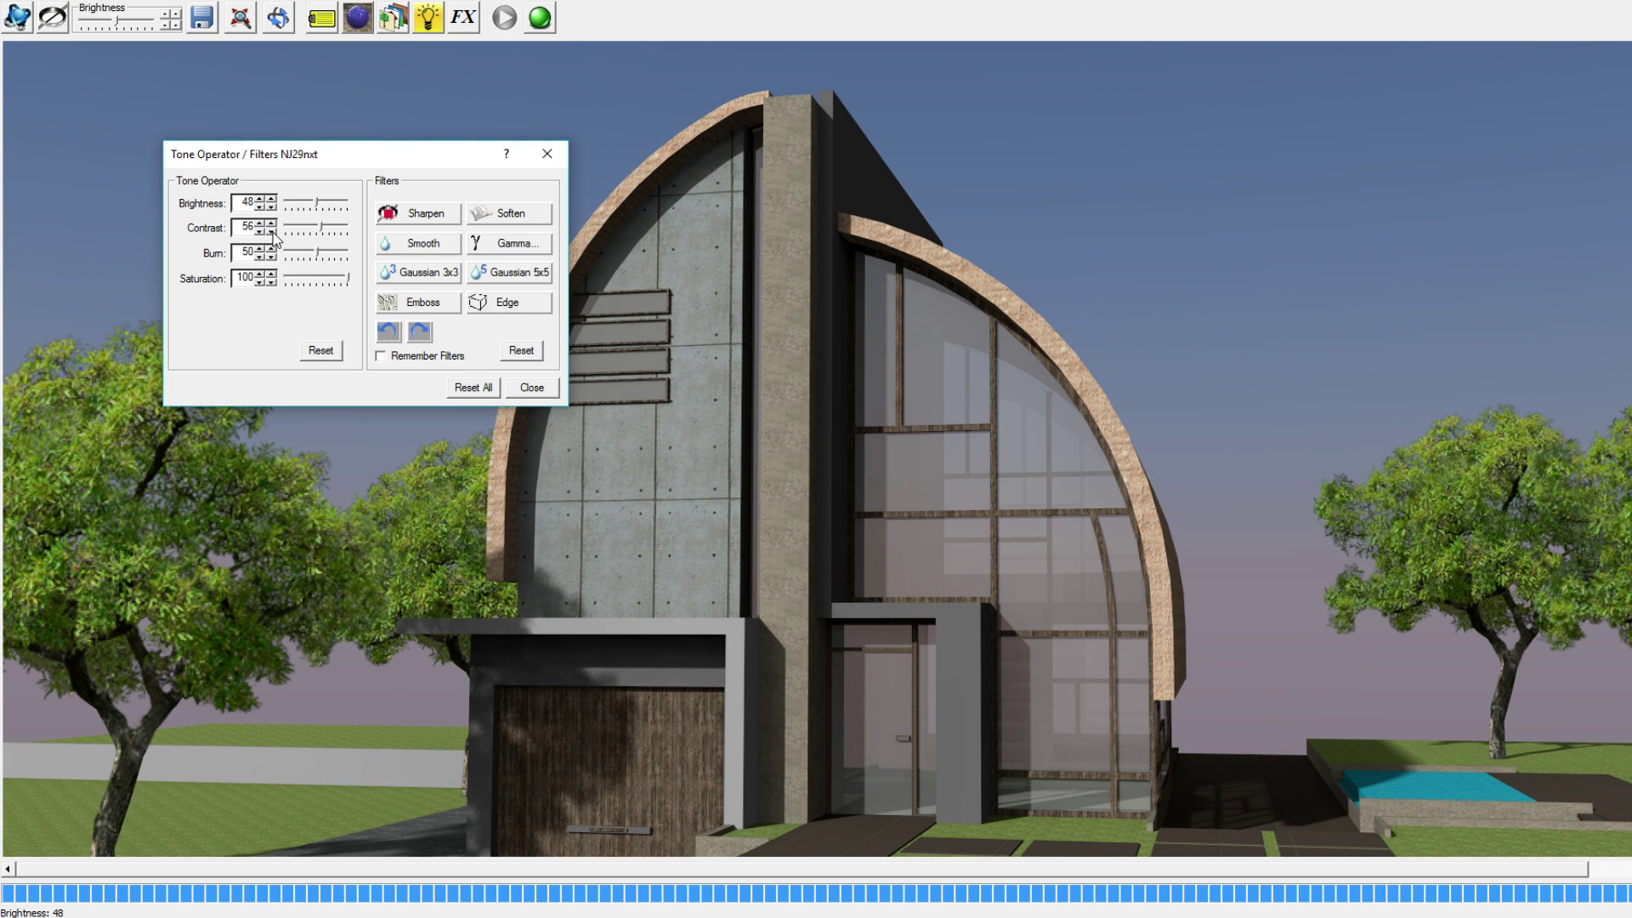
Step: Raise the render brightness to 57, then settle it at 51
{"action": "left_click", "coordinate": [272, 203]}
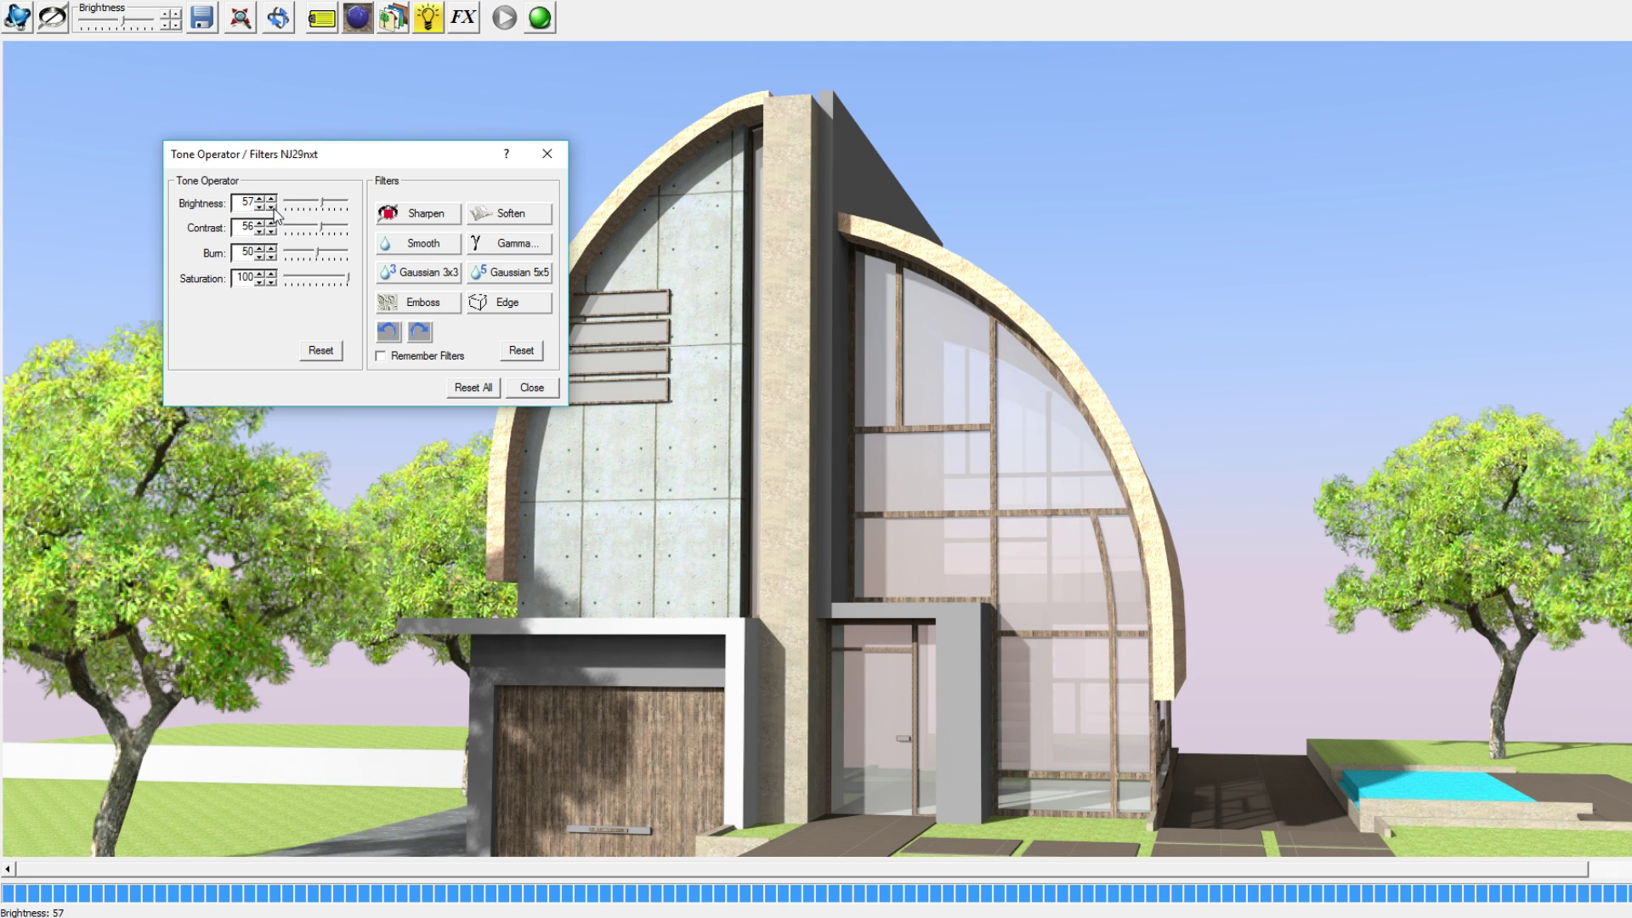
{"action": "left_click", "coordinate": [274, 207]}
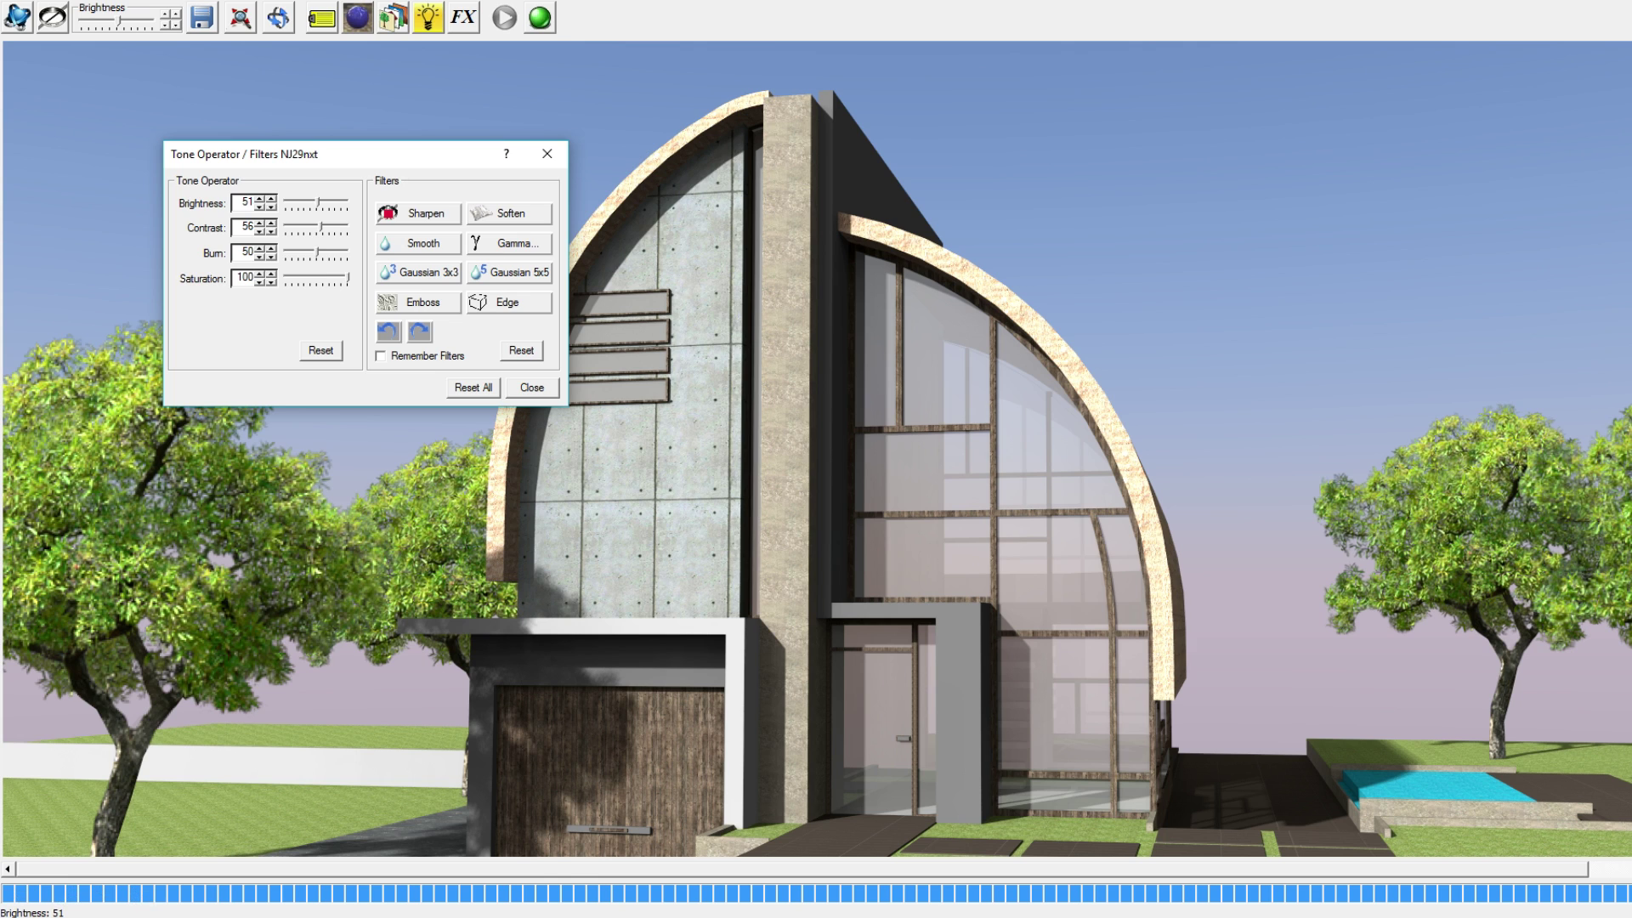
{"action": "mouse_move", "coordinate": [280, 917]}
{"action": "left_click", "coordinate": [264, 248]}
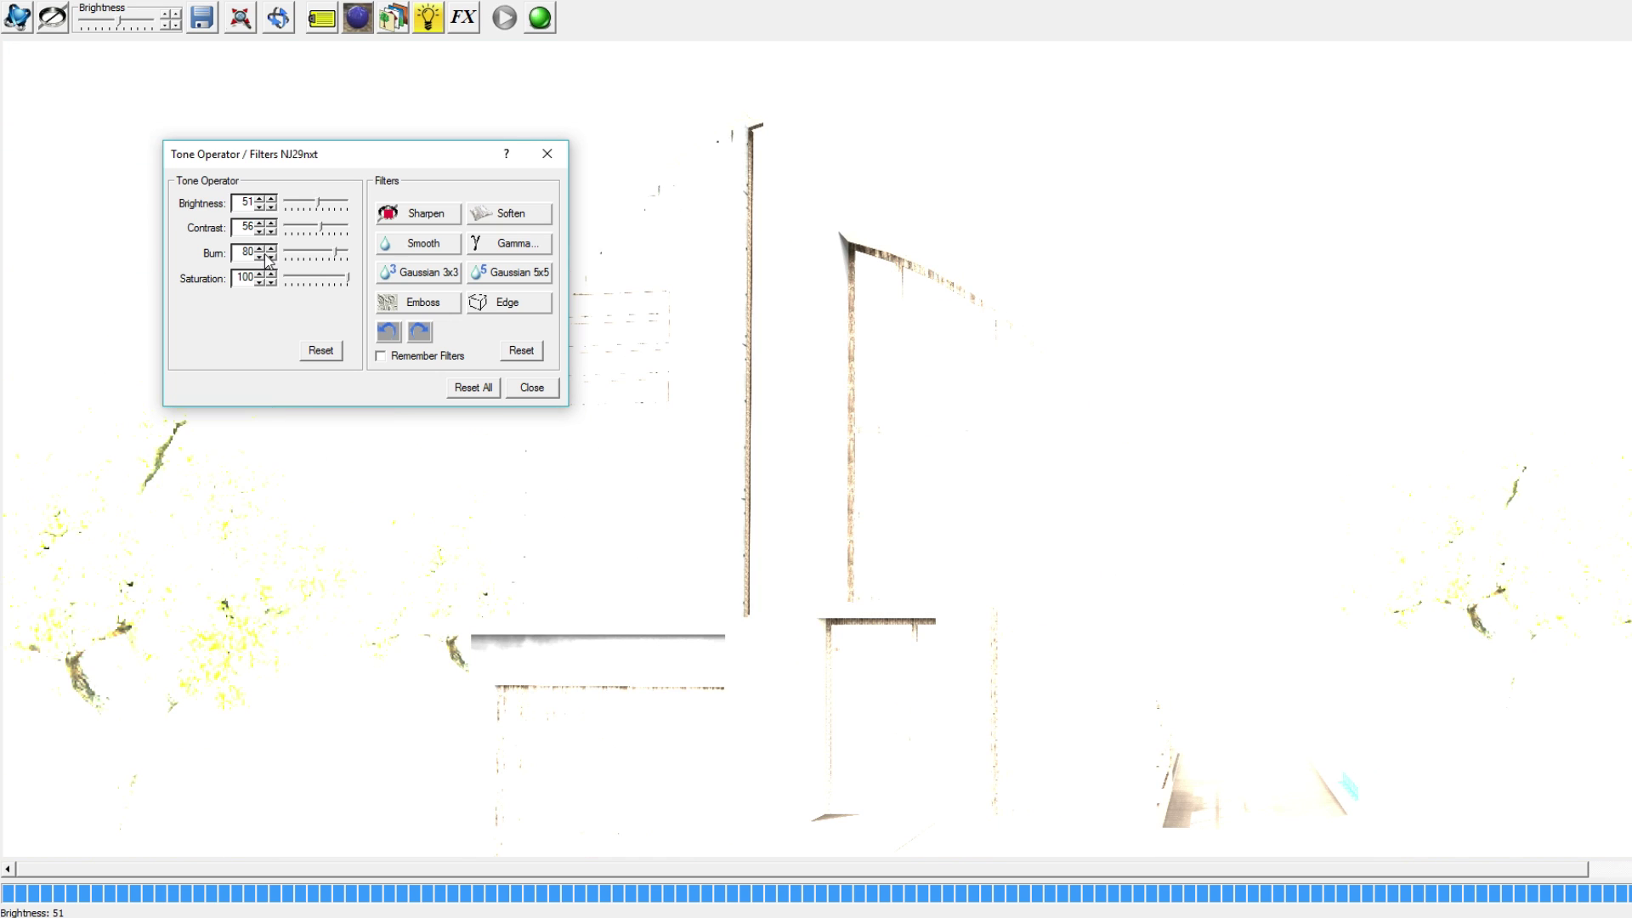
{"action": "left_click", "coordinate": [260, 256]}
{"action": "left_click", "coordinate": [260, 257]}
{"action": "left_click", "coordinate": [260, 257]}
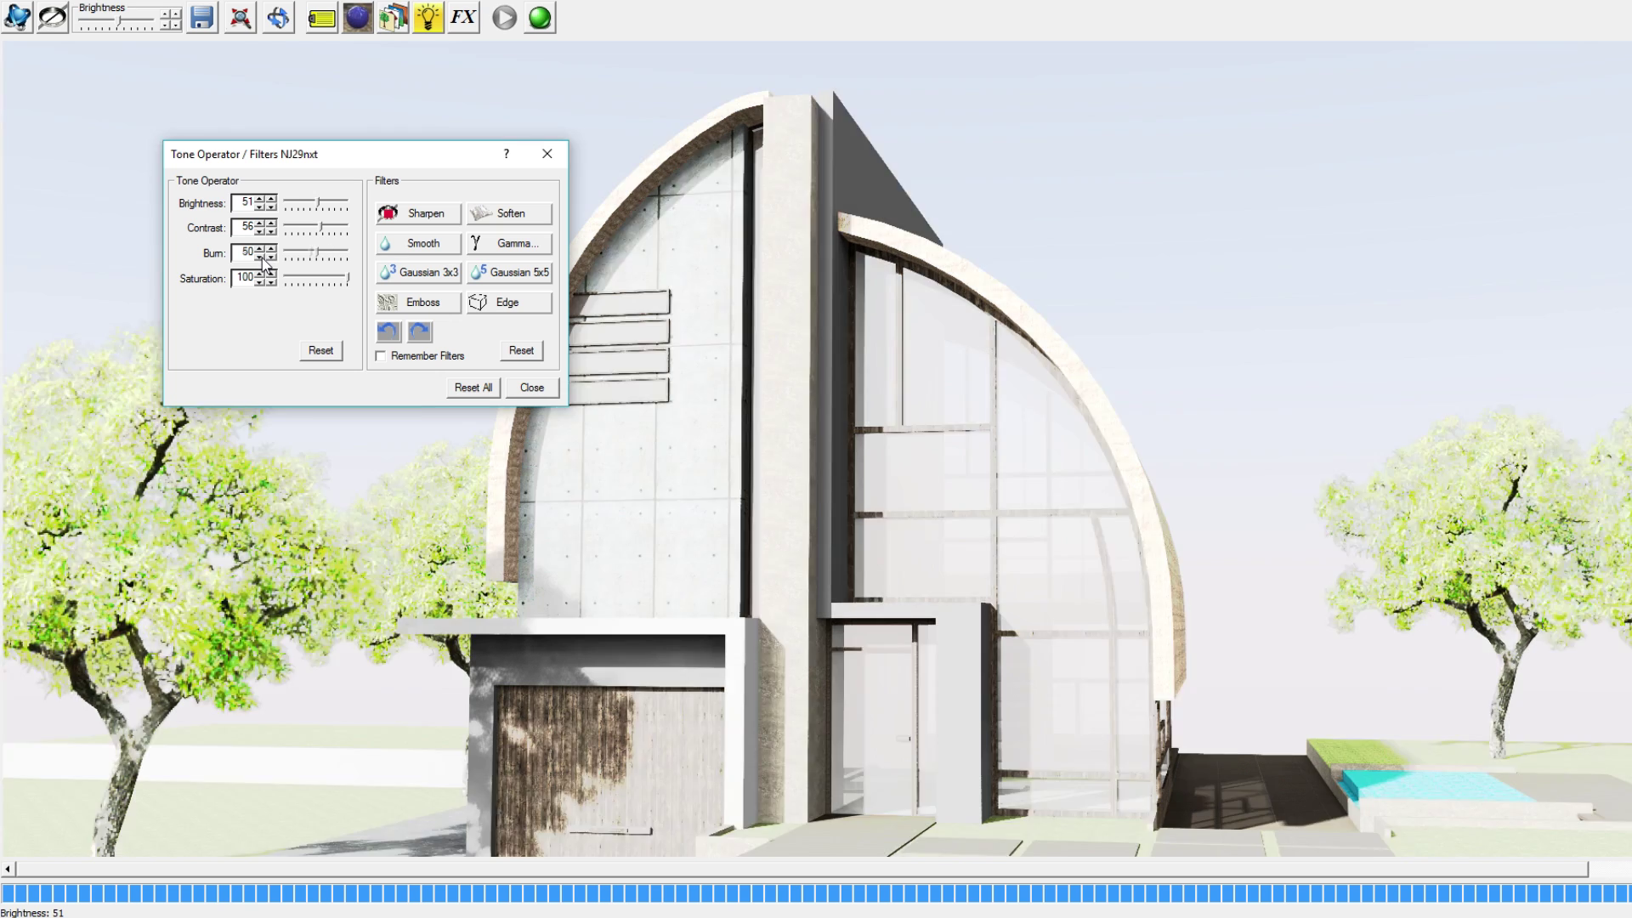
{"action": "left_click", "coordinate": [260, 256]}
{"action": "left_click", "coordinate": [260, 257]}
{"action": "left_click", "coordinate": [262, 248]}
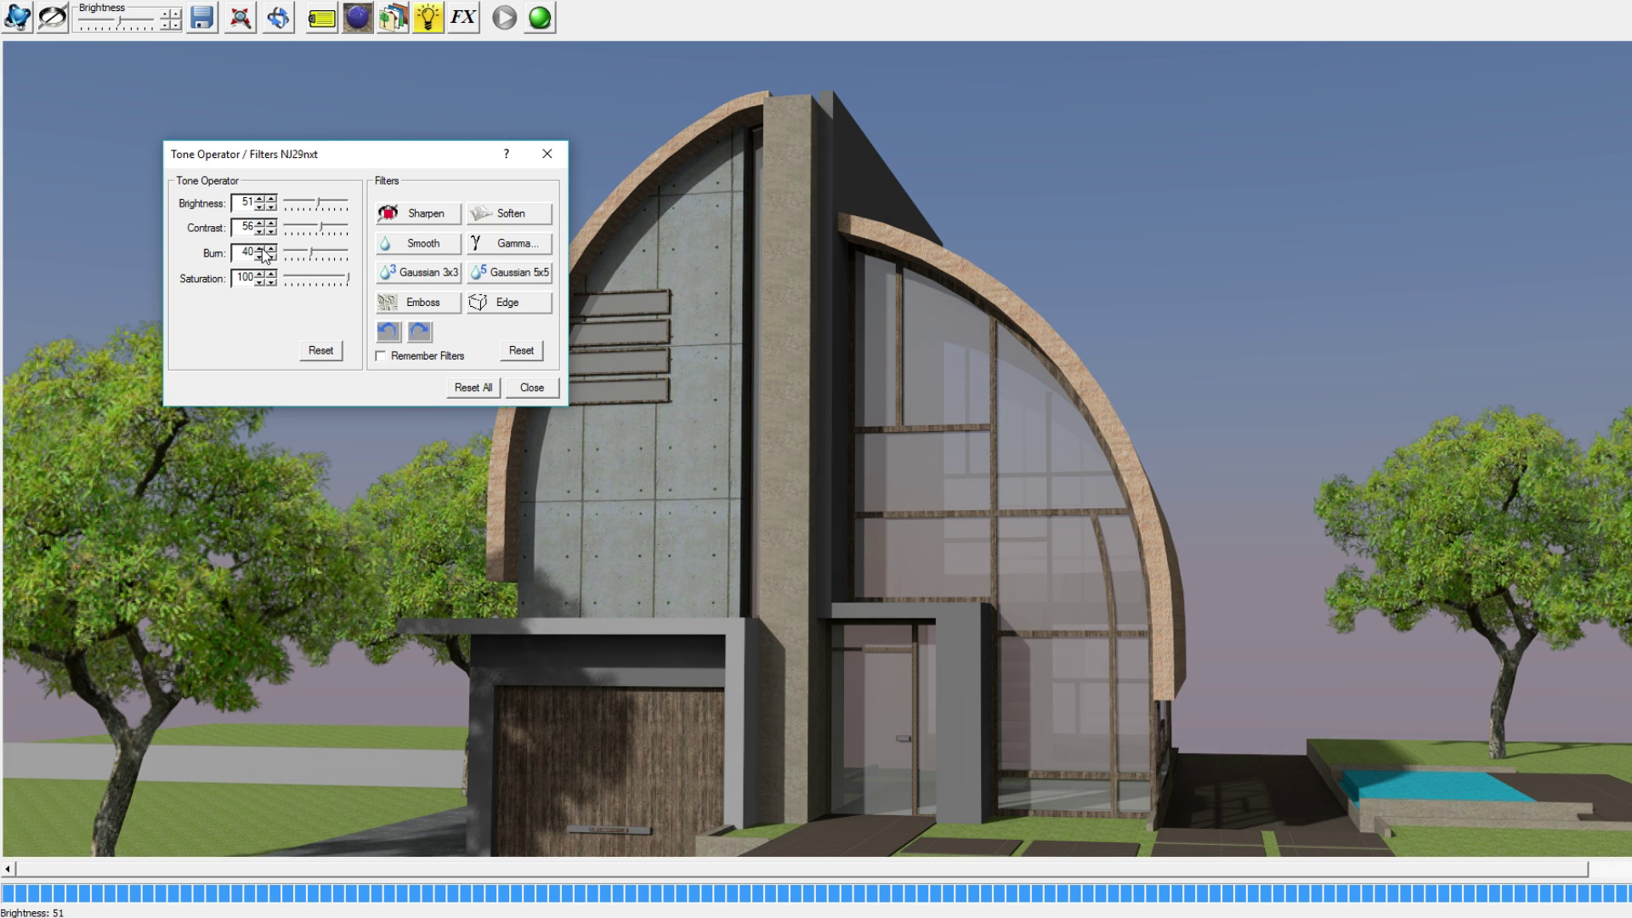
{"action": "left_click", "coordinate": [261, 248]}
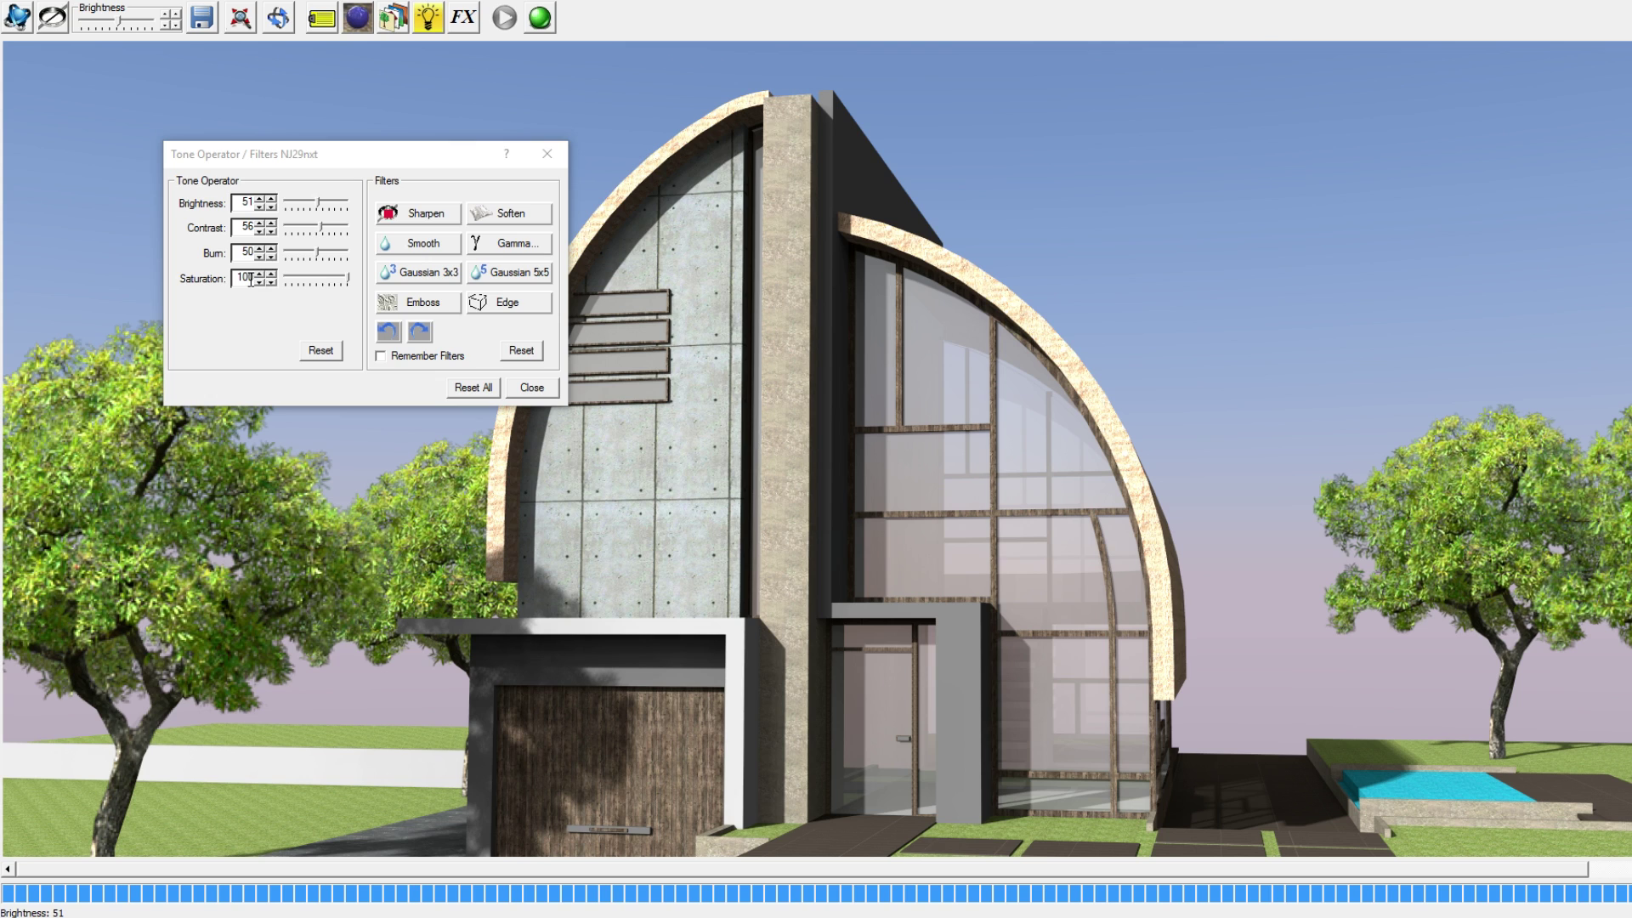
{"action": "left_click_drag", "start_coordinate": [348, 278], "coordinate": [289, 283]}
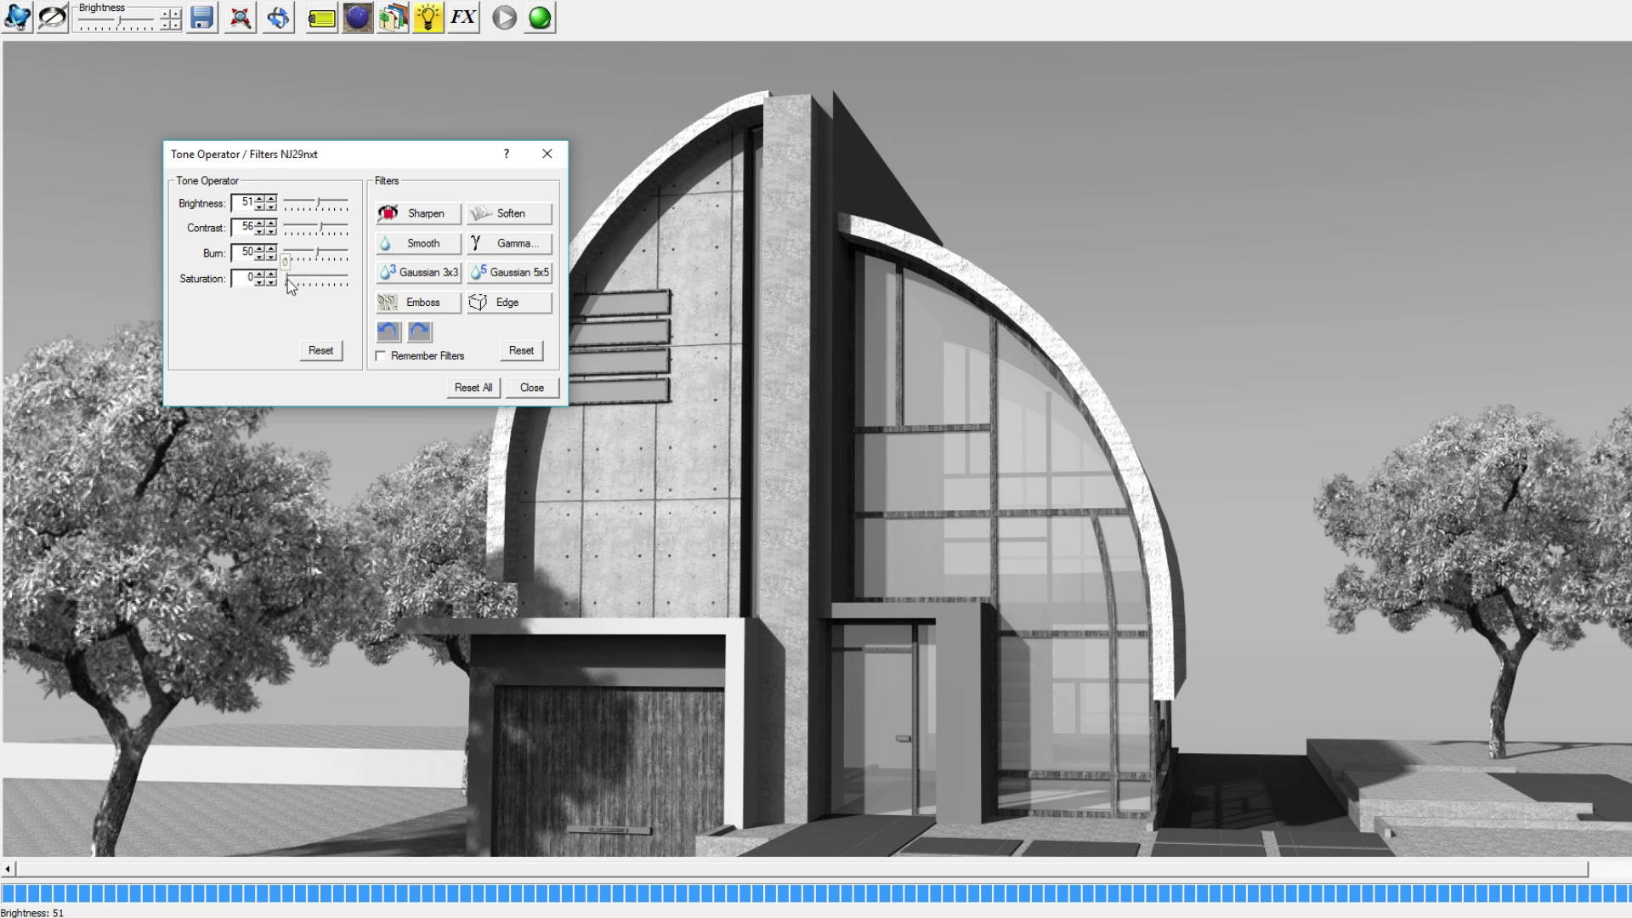
{"action": "left_click_drag", "start_coordinate": [287, 279], "coordinate": [342, 278]}
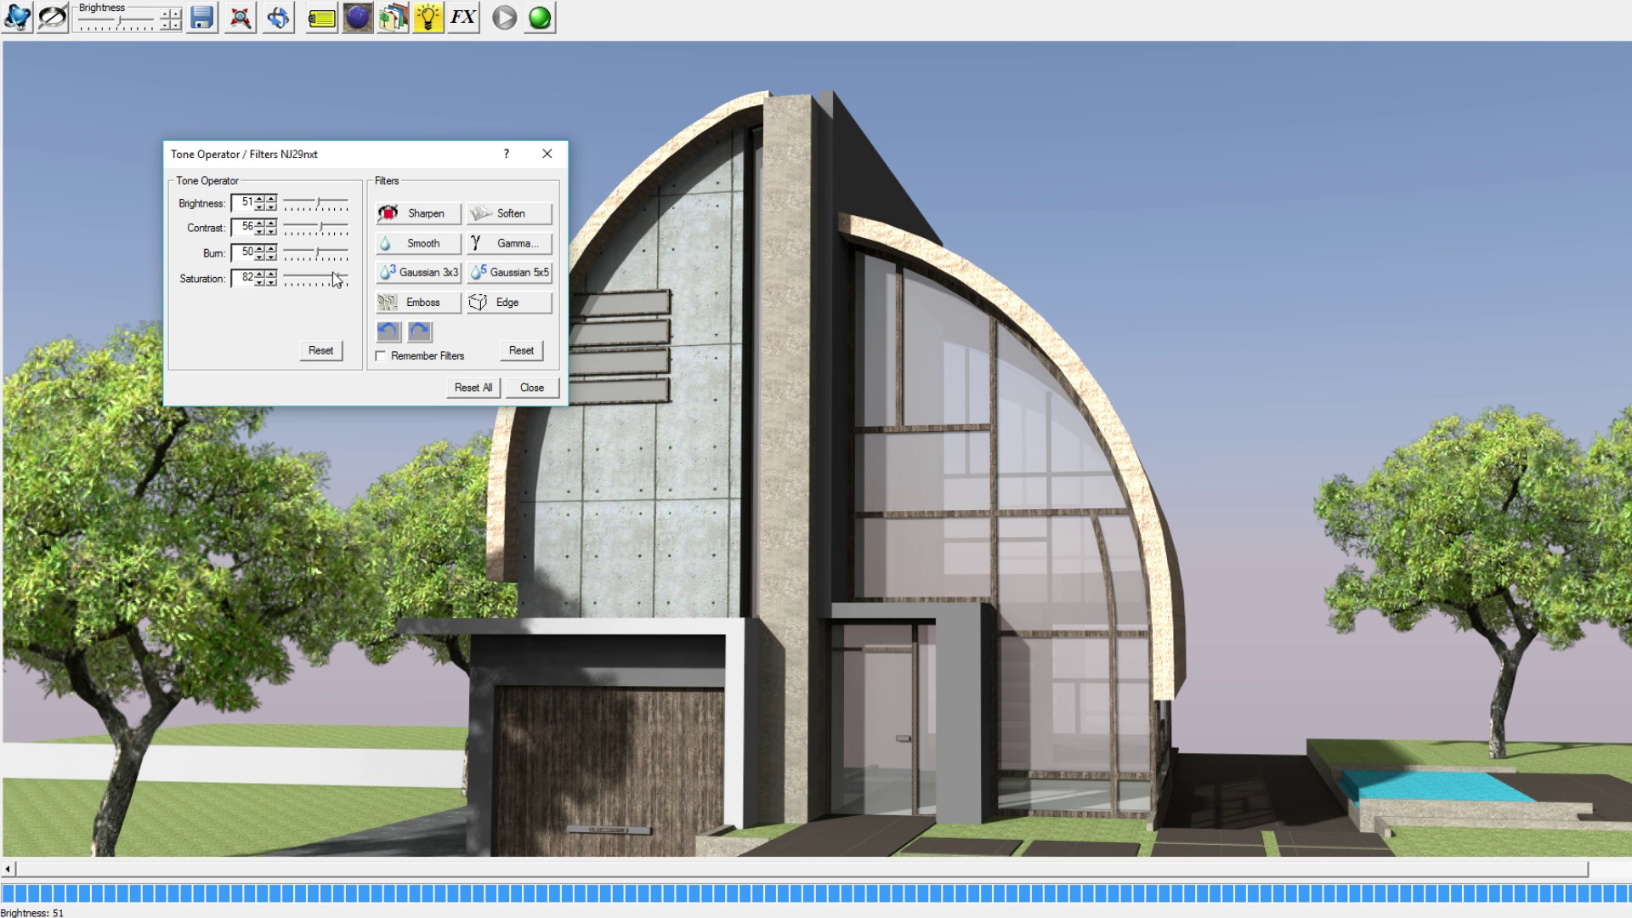
{"action": "left_click_drag", "start_coordinate": [337, 281], "coordinate": [365, 280]}
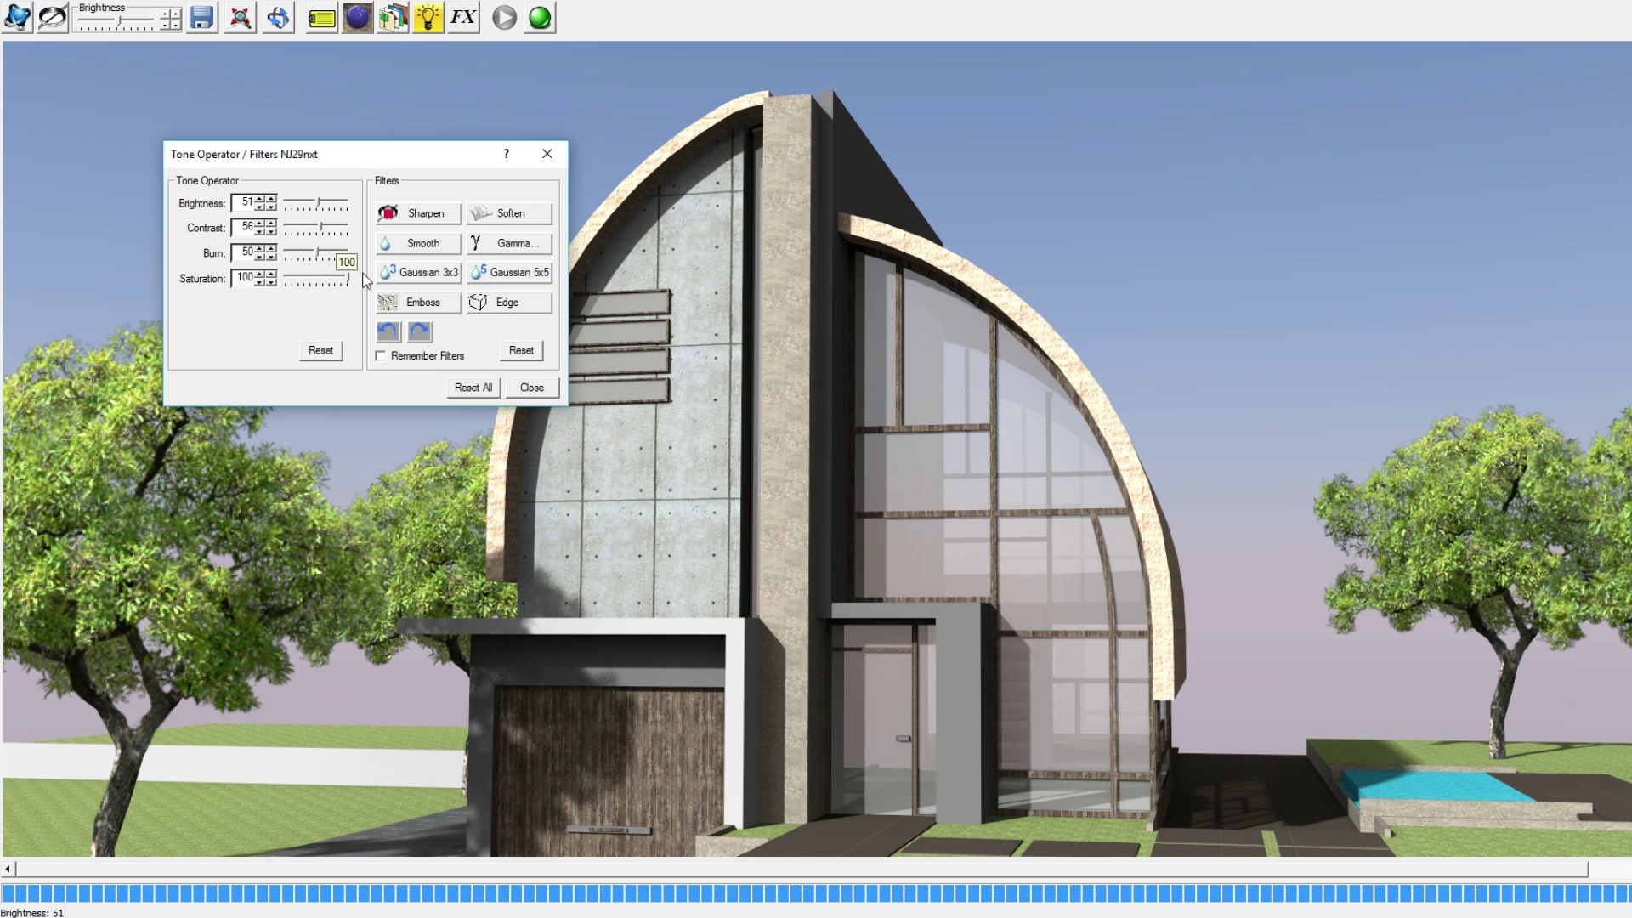